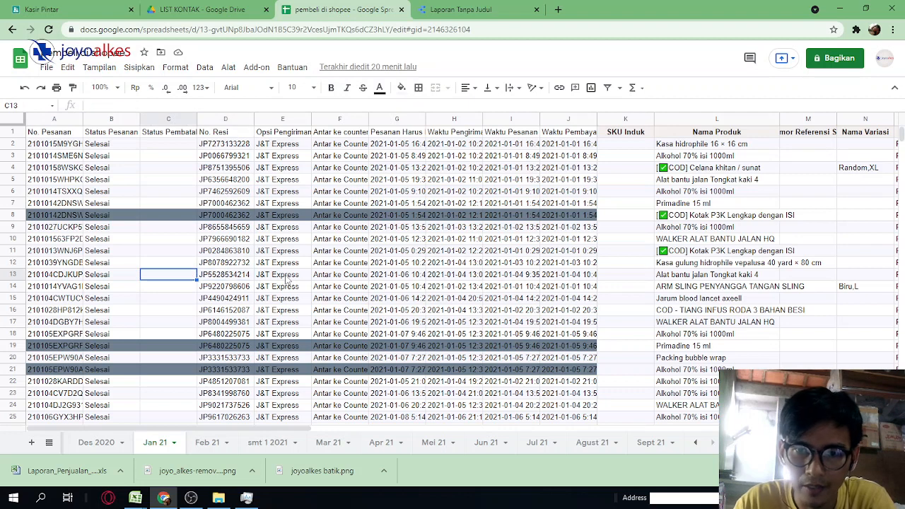
{"action": "key", "text": "Left"}
{"action": "key", "text": "Left"}
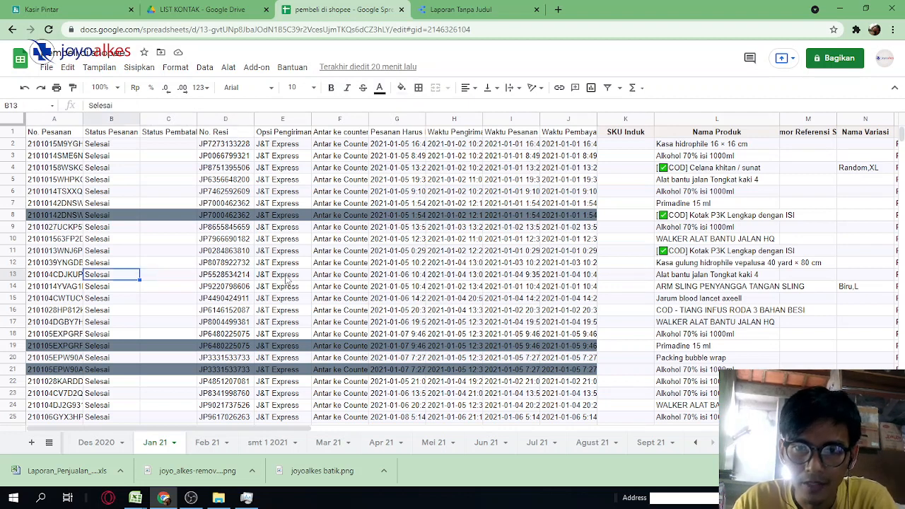
{"action": "key", "text": "Right"}
{"action": "key", "text": "Up"}
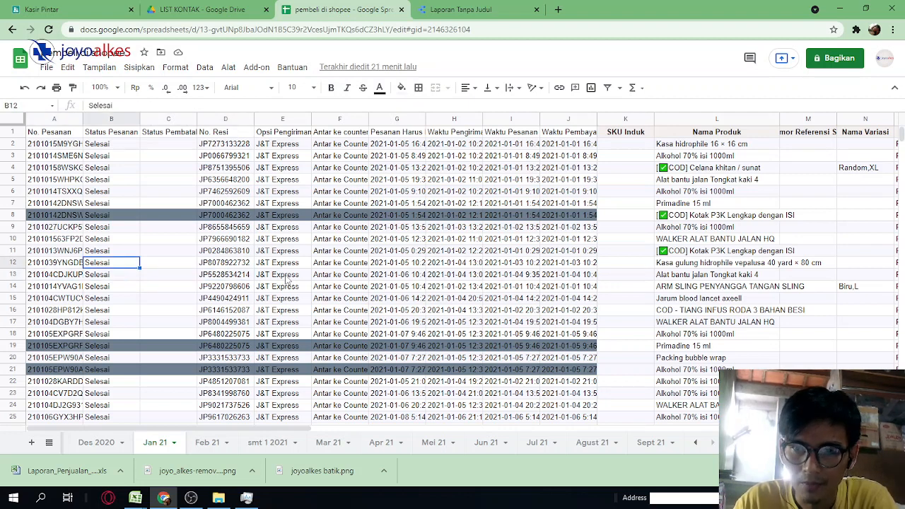
{"action": "key", "text": "Up"}
{"action": "key", "text": "Up"}
{"action": "key", "text": "Up"}
{"action": "key", "text": "Up"}
{"action": "key", "text": "Up"}
{"action": "key", "text": "Up"}
{"action": "key", "text": "Up"}
{"action": "key", "text": "Up"}
{"action": "key", "text": "Up"}
{"action": "key", "text": "Up"}
{"action": "key", "text": "Up"}
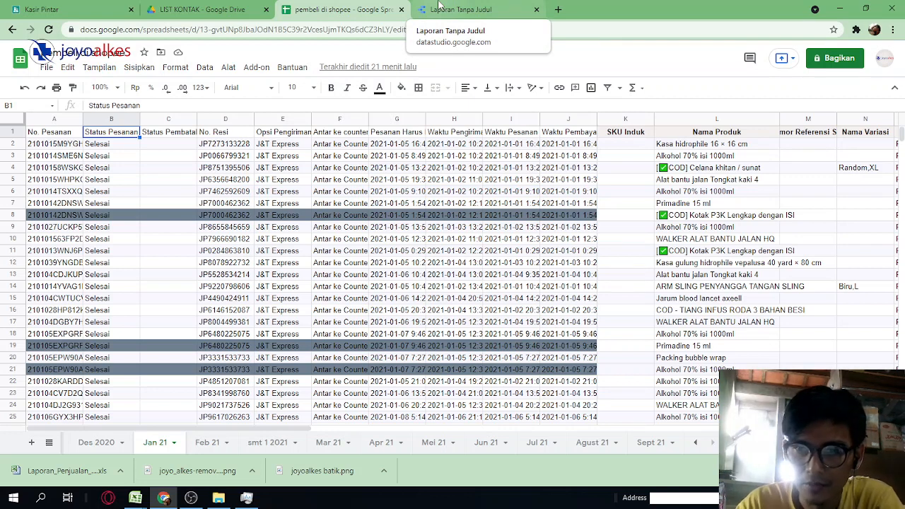
{"action": "left_click", "coordinate": [309, 215]}
{"action": "key", "text": "Left"}
{"action": "key", "text": "Left"}
{"action": "key", "text": "Left"}
{"action": "key", "text": "Left"}
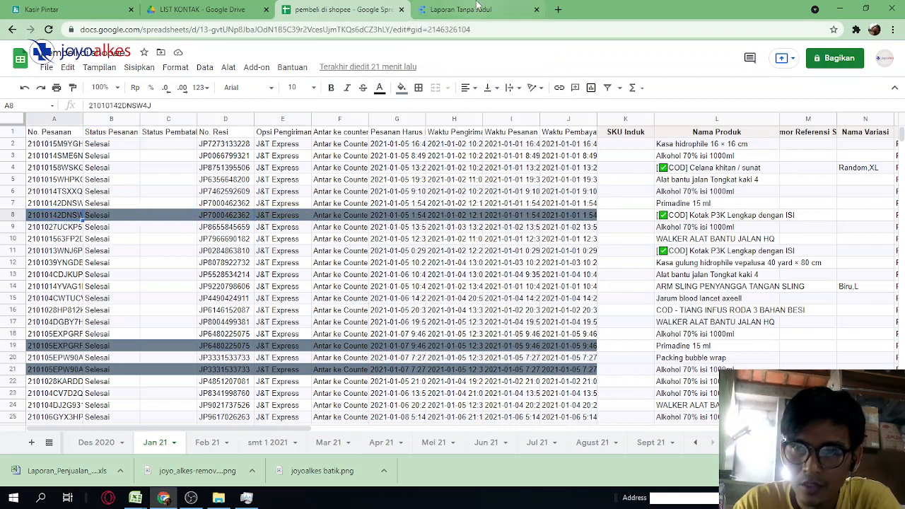
Switch to the untitled Data Studio report and rename it "Laporan customer joyoalkes".
{"action": "left_click", "coordinate": [478, 9]}
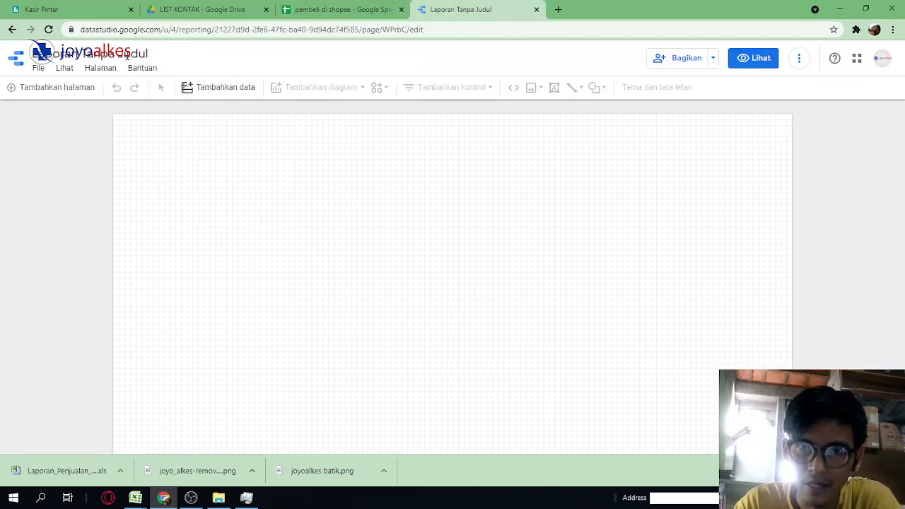
{"action": "left_click", "coordinate": [127, 54]}
{"action": "key", "text": "ctrl+a"}
{"action": "key", "text": "BackSpace"}
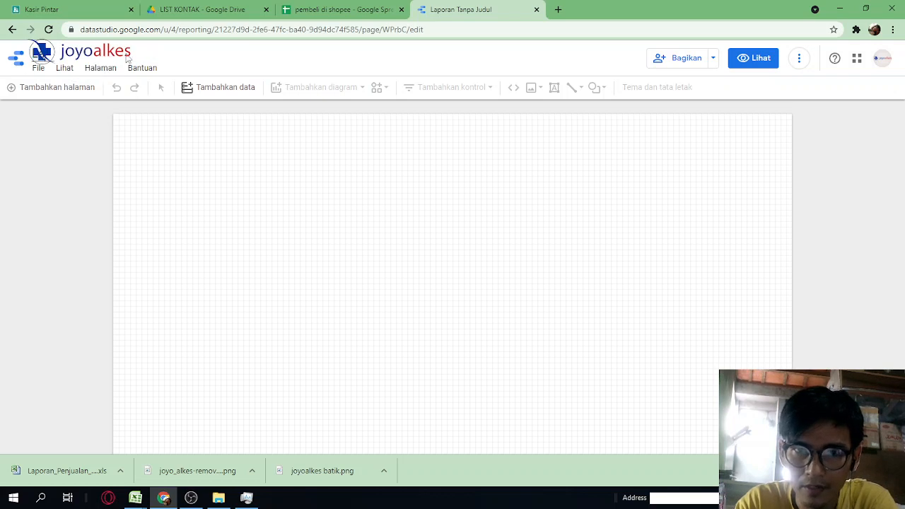
{"action": "type", "text": "Laporan customer joyoalkes"}
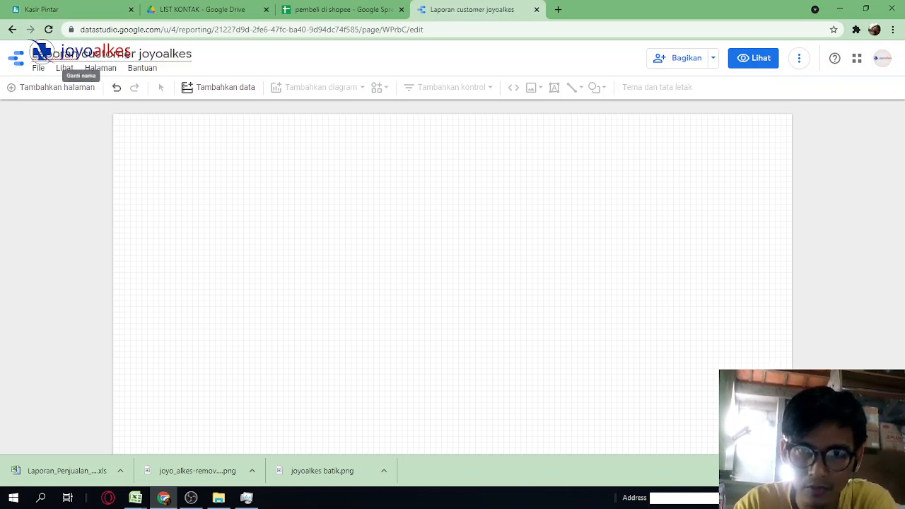
Start adding report data through the Google Spreadsheet connector, choosing the "pembeli di shopee" spreadsheet and its "Jan 21" worksheet.
{"action": "left_click", "coordinate": [221, 88]}
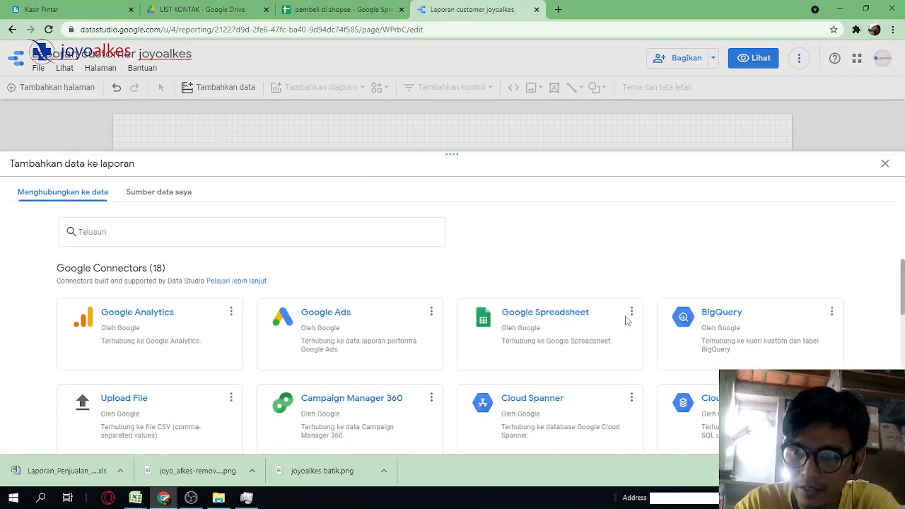
{"action": "left_click", "coordinate": [597, 321]}
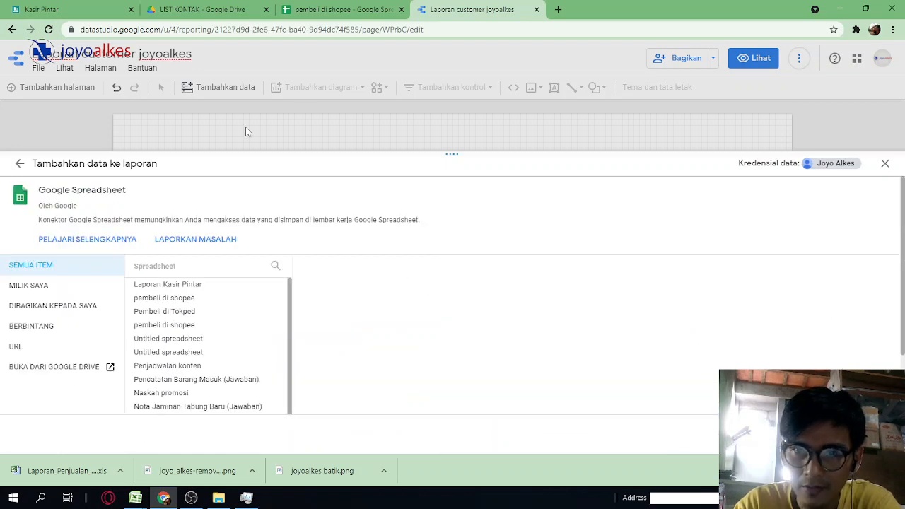
{"action": "left_click", "coordinate": [334, 9]}
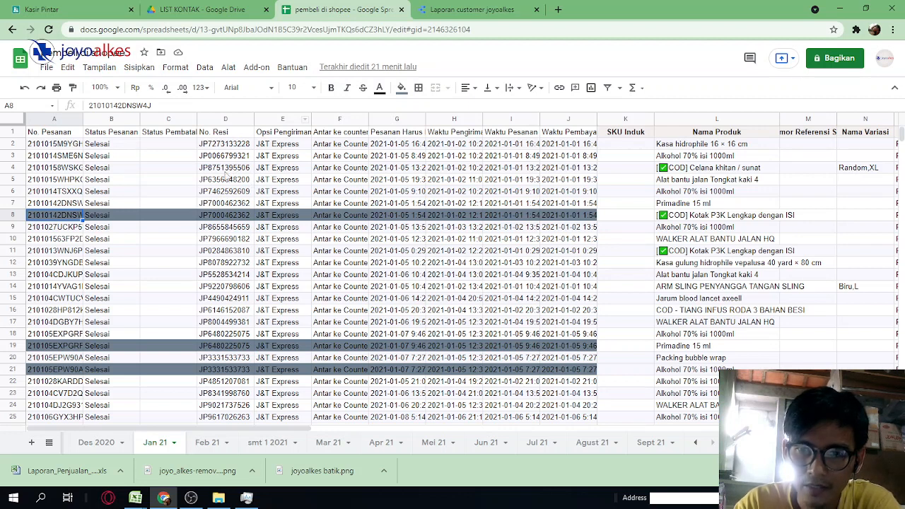
{"action": "left_click", "coordinate": [475, 10]}
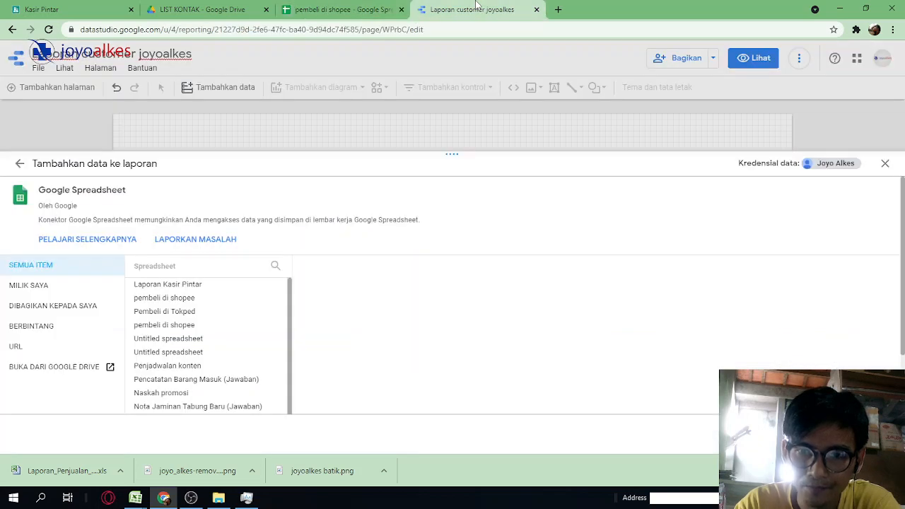
{"action": "left_click", "coordinate": [181, 298]}
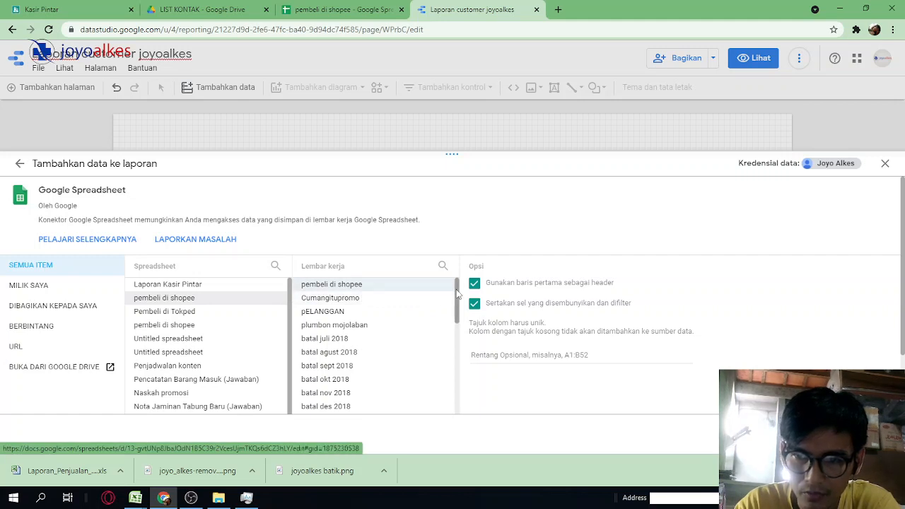
{"action": "left_click_drag", "start_coordinate": [456, 294], "coordinate": [453, 434]}
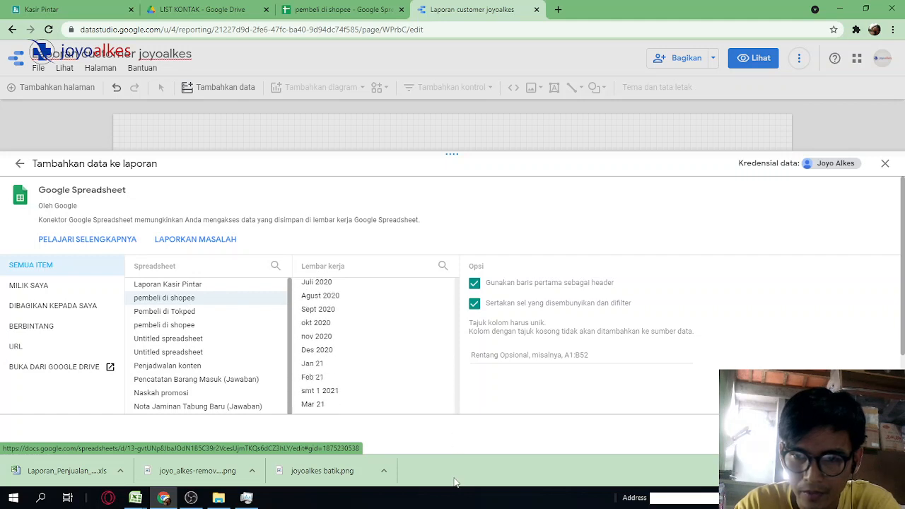
{"action": "left_click", "coordinate": [315, 364]}
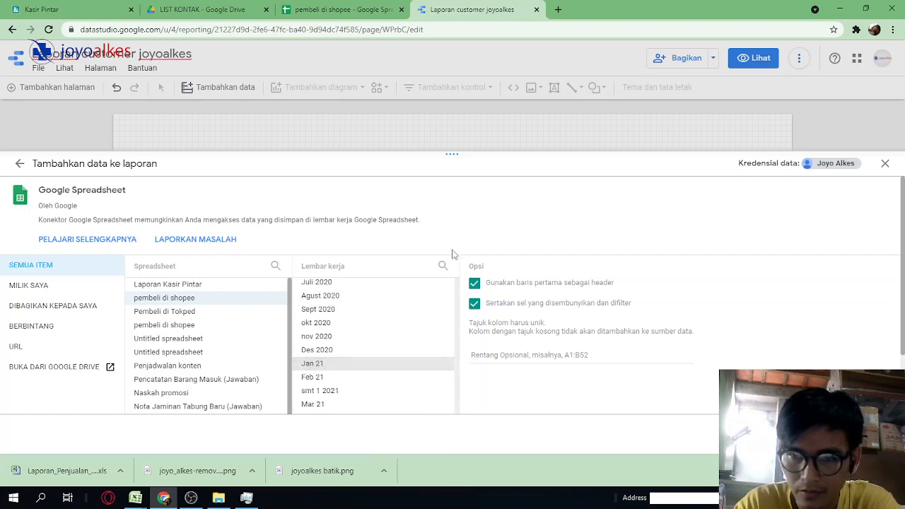
Reorder the browser tabs so the spreadsheet follows the report, and add the selected "Jan 21" worksheet to the report as its data source.
{"action": "left_click", "coordinate": [341, 9]}
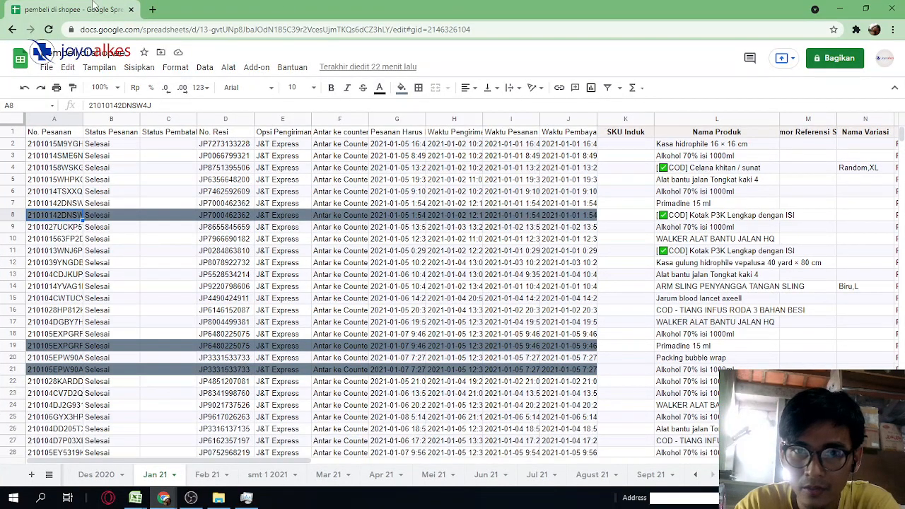
{"action": "left_click_drag", "start_coordinate": [93, 5], "coordinate": [432, 14]}
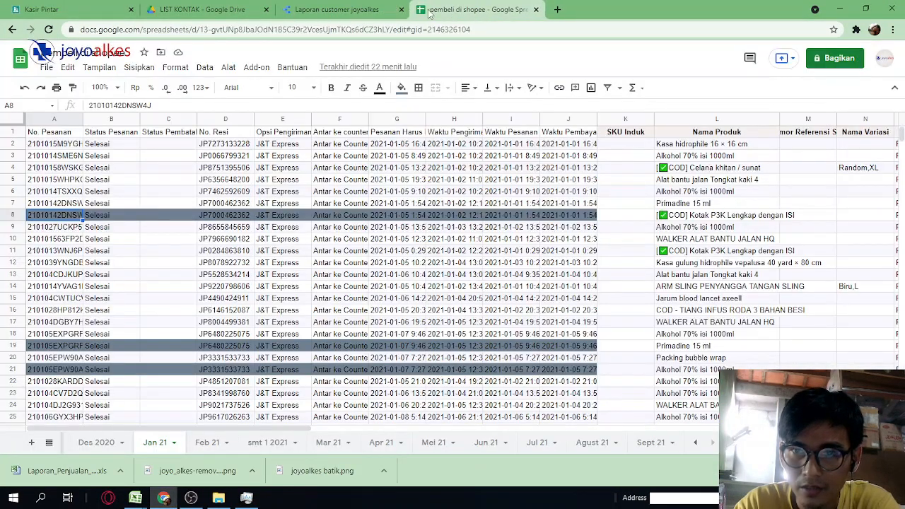
{"action": "left_click", "coordinate": [354, 7]}
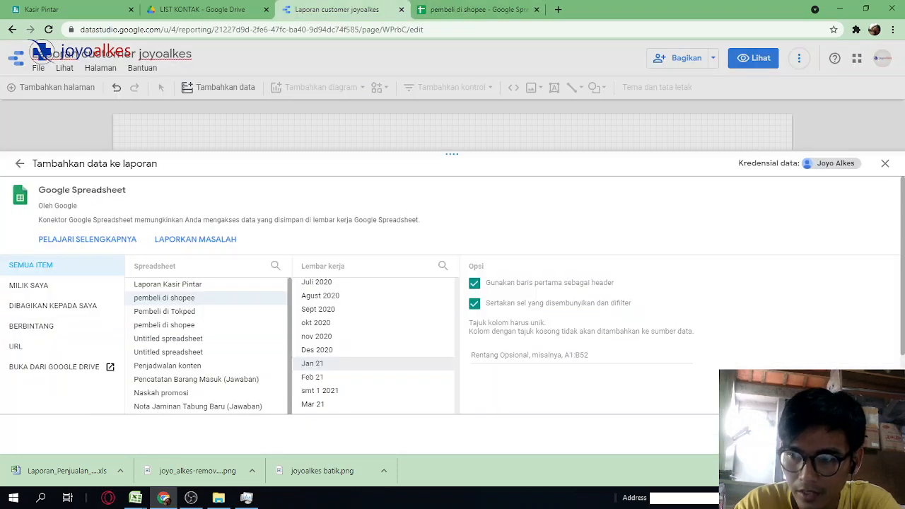
{"action": "left_click", "coordinate": [861, 435]}
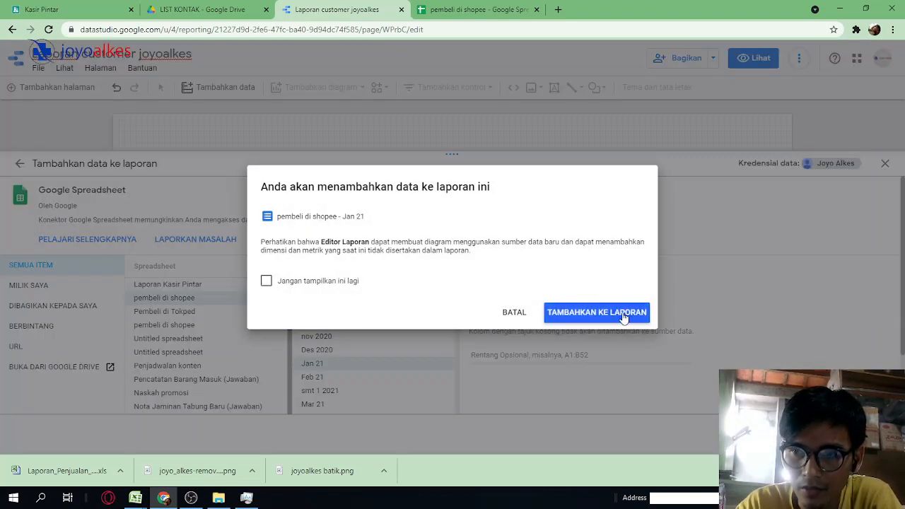
{"action": "left_click", "coordinate": [622, 313]}
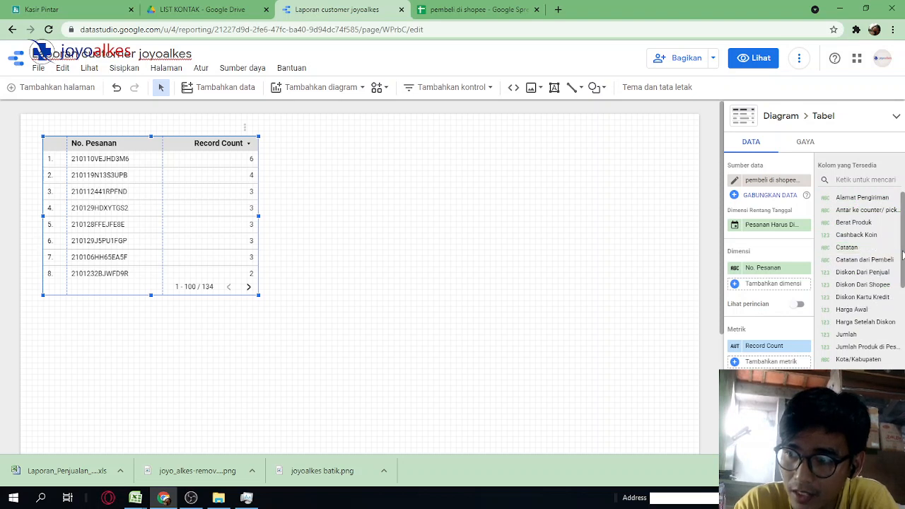
Replace the table's No. Pesanan dimension with Kota/Kabupaten.
{"action": "left_click_drag", "start_coordinate": [903, 254], "coordinate": [904, 284]}
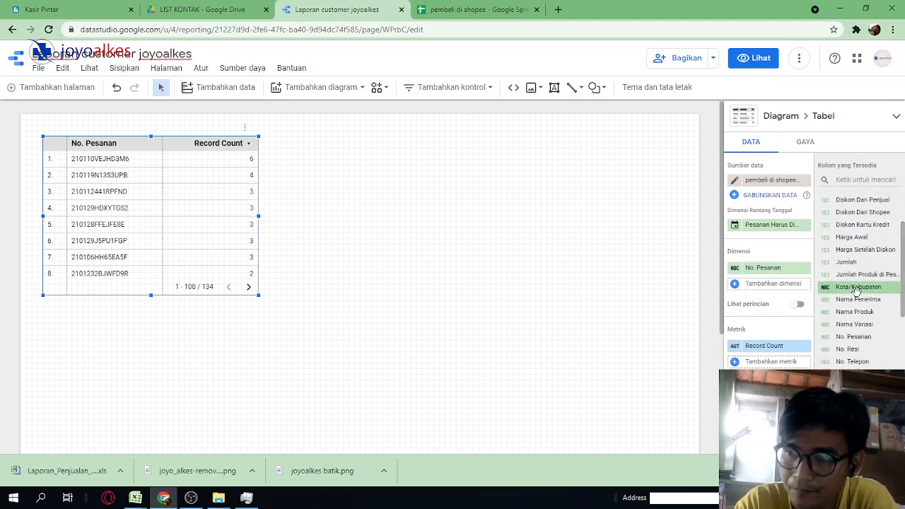
{"action": "left_click_drag", "start_coordinate": [860, 290], "coordinate": [779, 283]}
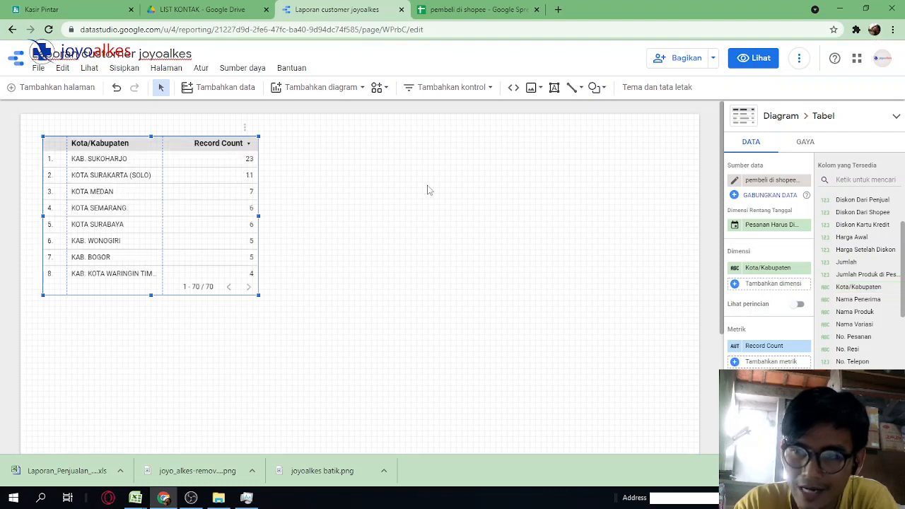
{"action": "left_click", "coordinate": [754, 350]}
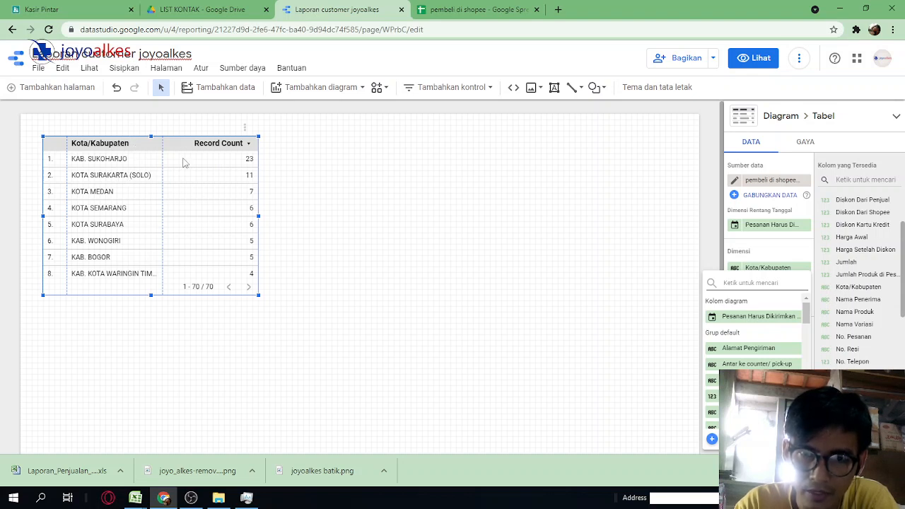
{"action": "left_click", "coordinate": [374, 227]}
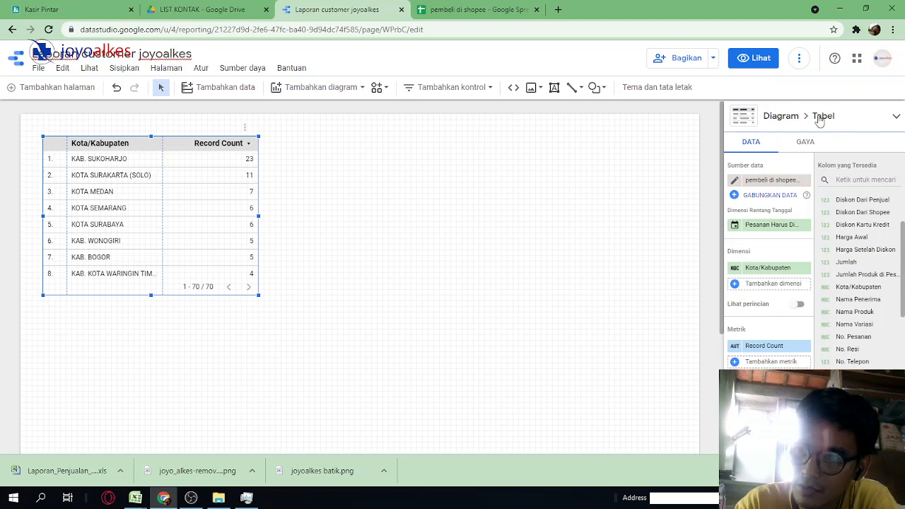
Try showing the city data as a horizontal bar chart and widen it slightly.
{"action": "left_click", "coordinate": [864, 117]}
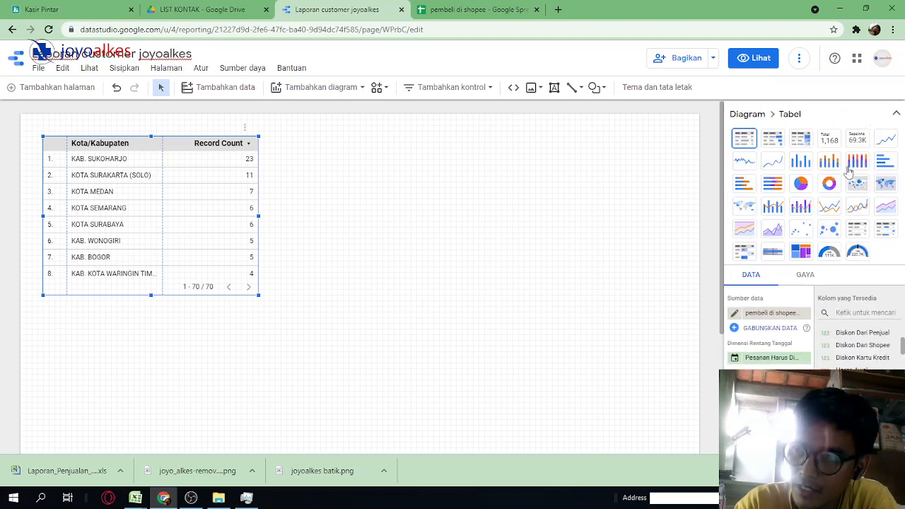
{"action": "left_click", "coordinate": [886, 164]}
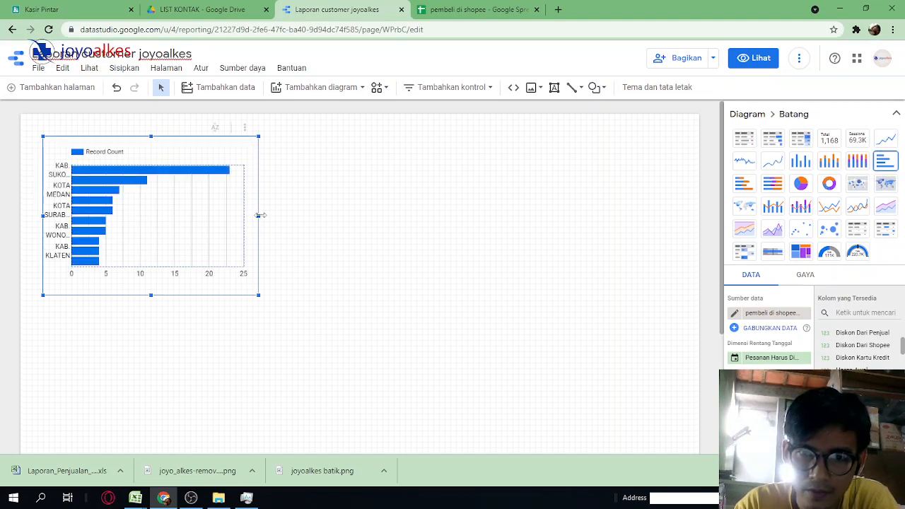
{"action": "left_click_drag", "start_coordinate": [260, 215], "coordinate": [312, 212]}
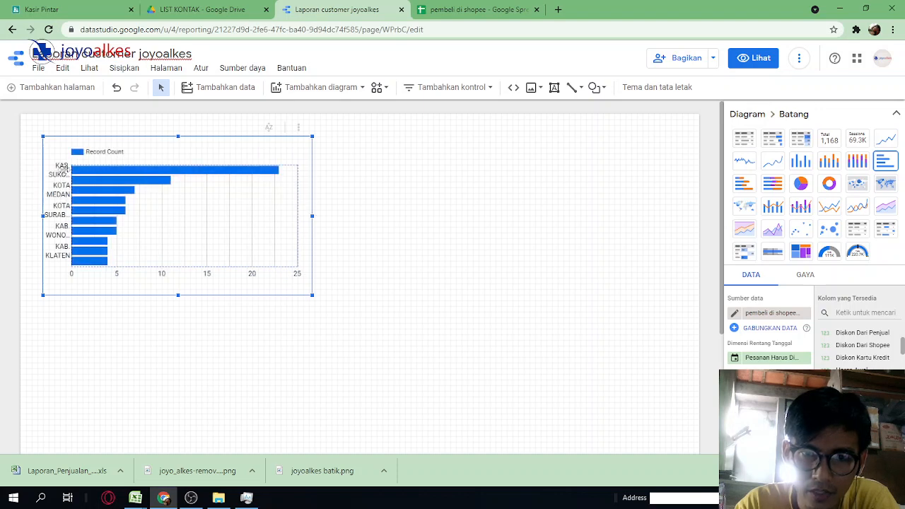
Change the chart to a column chart and enlarge it in both width and height.
{"action": "left_click", "coordinate": [802, 162]}
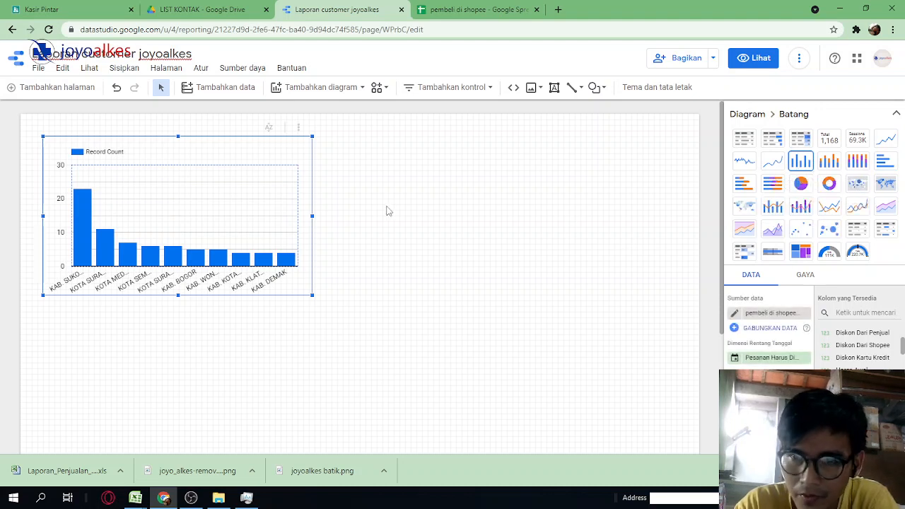
{"action": "left_click_drag", "start_coordinate": [312, 215], "coordinate": [427, 212]}
{"action": "left_click_drag", "start_coordinate": [234, 297], "coordinate": [234, 329]}
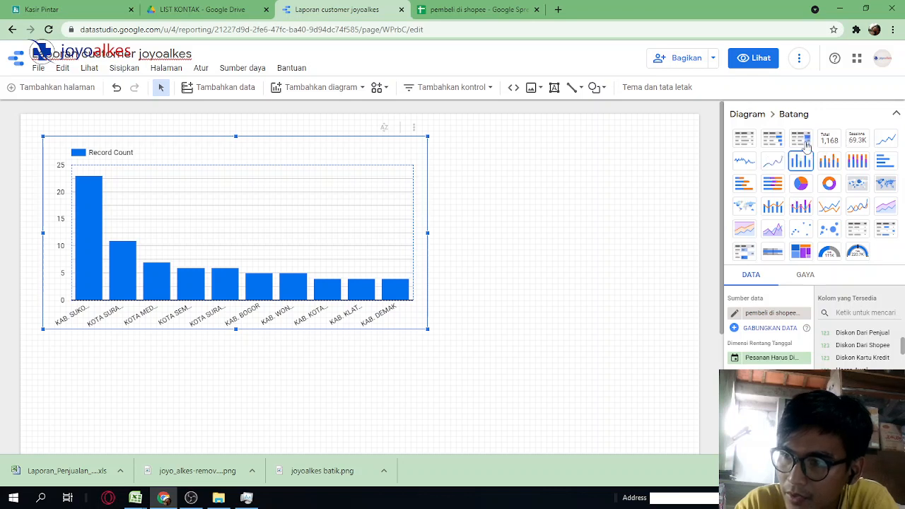
Convert the chart to a table with a heatmap on the metric column and make it narrower.
{"action": "left_click", "coordinate": [745, 140]}
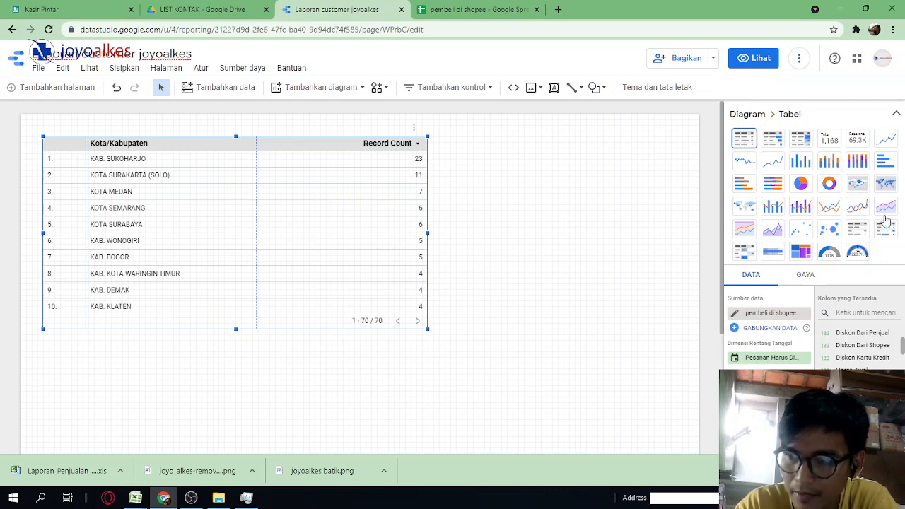
{"action": "left_click", "coordinate": [799, 139]}
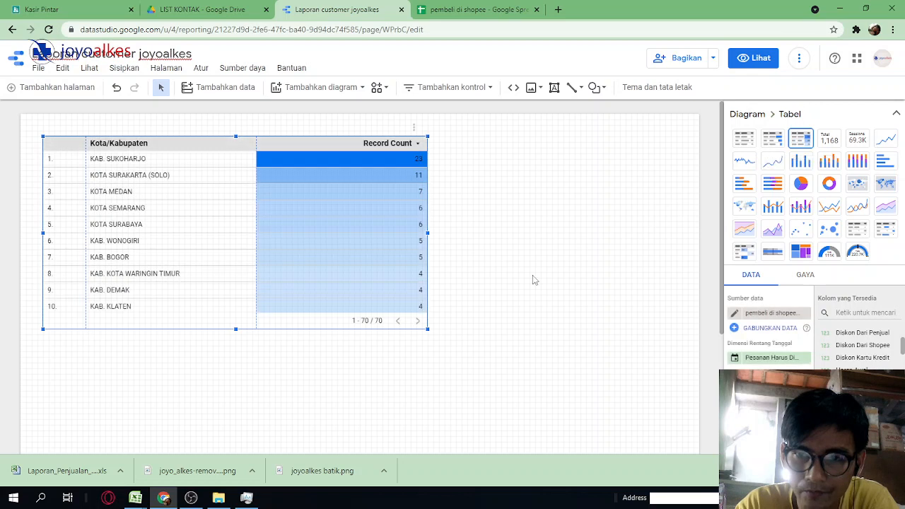
{"action": "left_click_drag", "start_coordinate": [428, 233], "coordinate": [350, 232]}
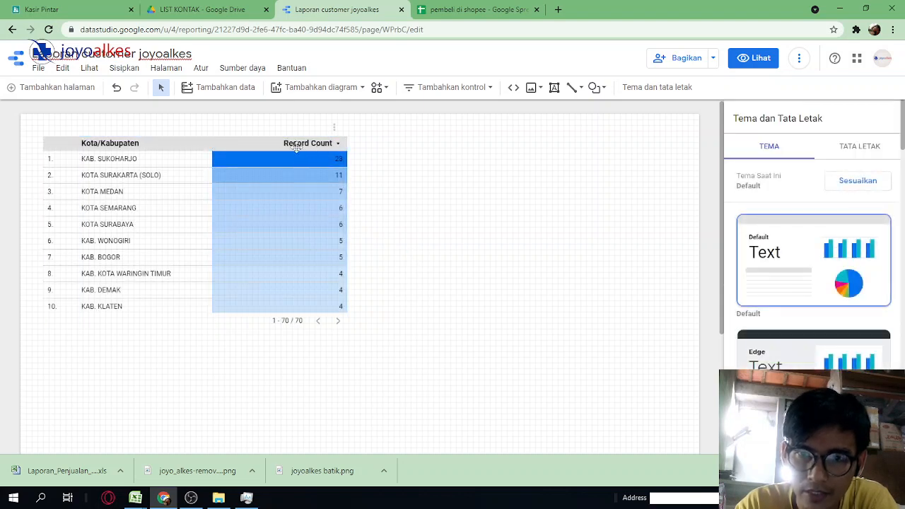
Rename the heatmap table's Record Count metric to "Jumlah Pelanggan".
{"action": "left_click", "coordinate": [202, 185]}
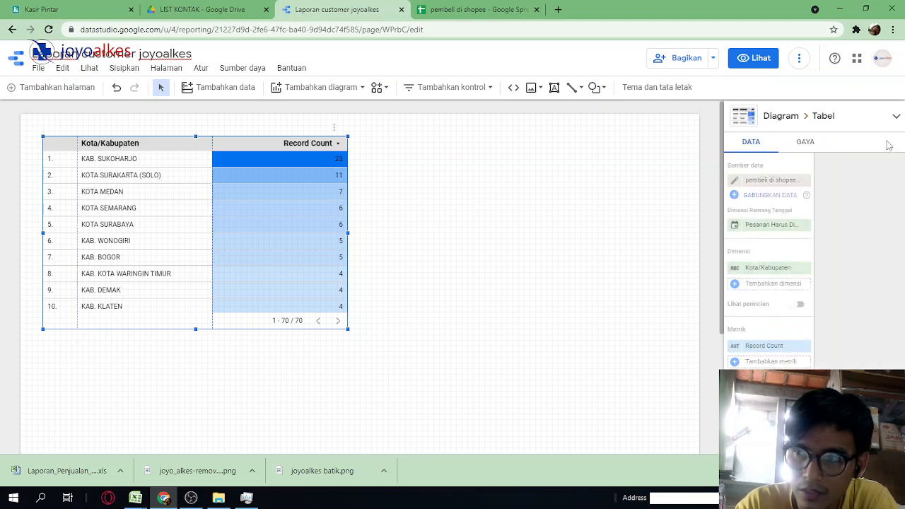
{"action": "scroll", "coordinate": [859, 276], "scroll_direction": "down", "scroll_amount": 3}
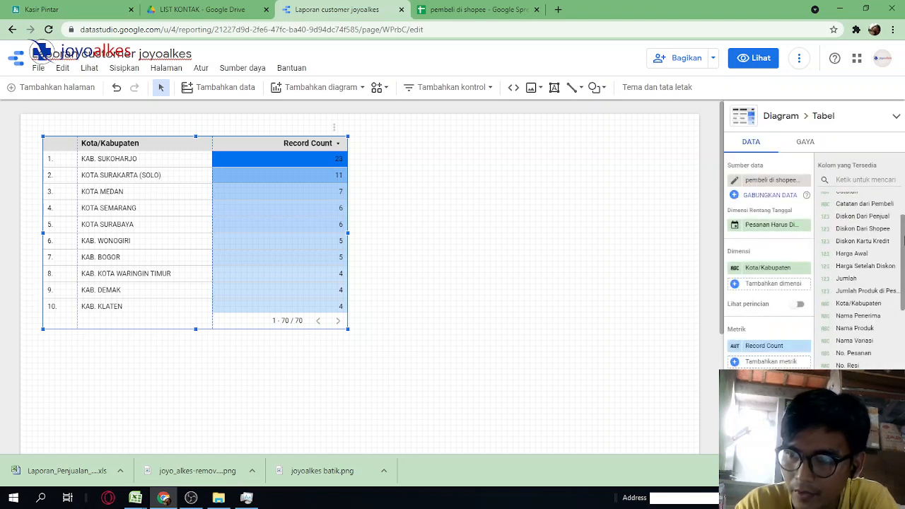
{"action": "left_click", "coordinate": [735, 347]}
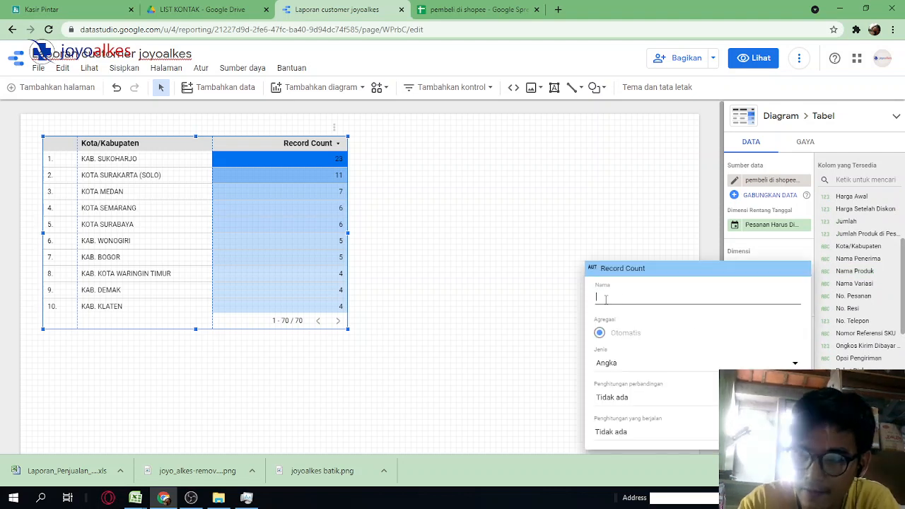
{"action": "type", "text": "Jumlah"}
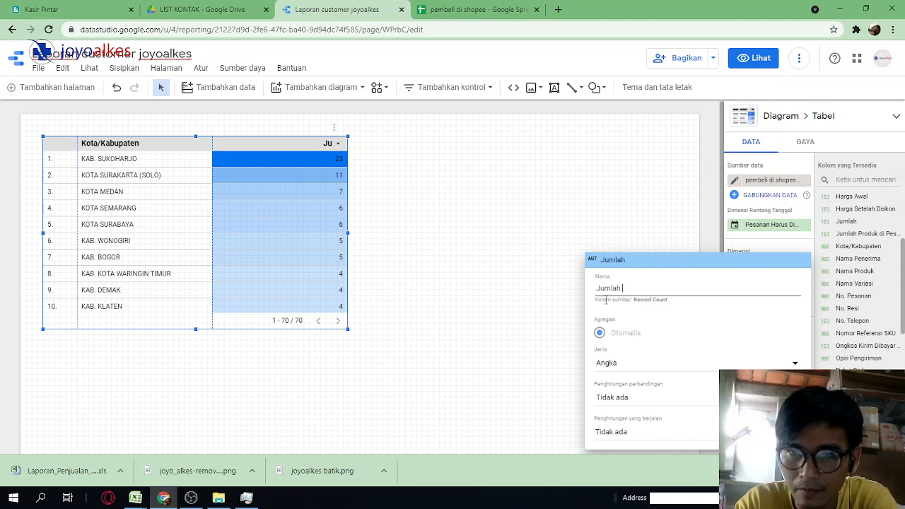
{"action": "type", "text": " Pelanggan"}
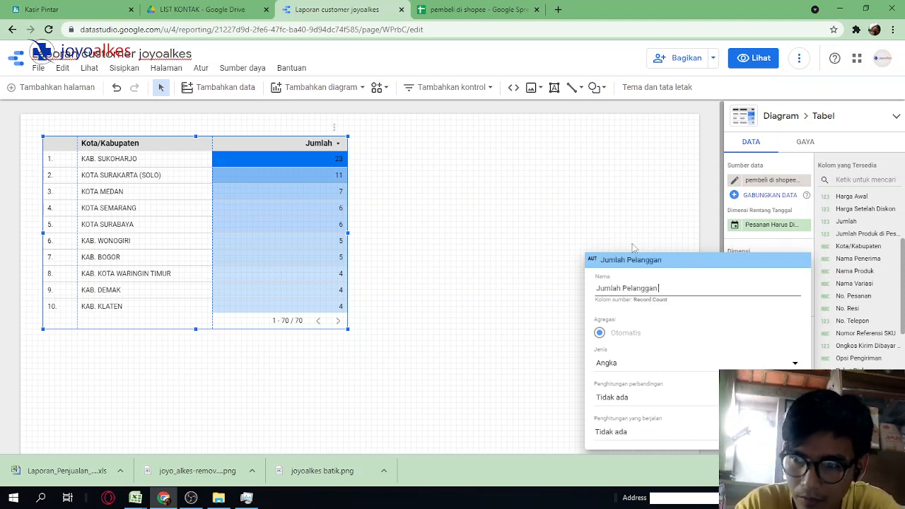
{"action": "left_click", "coordinate": [613, 218]}
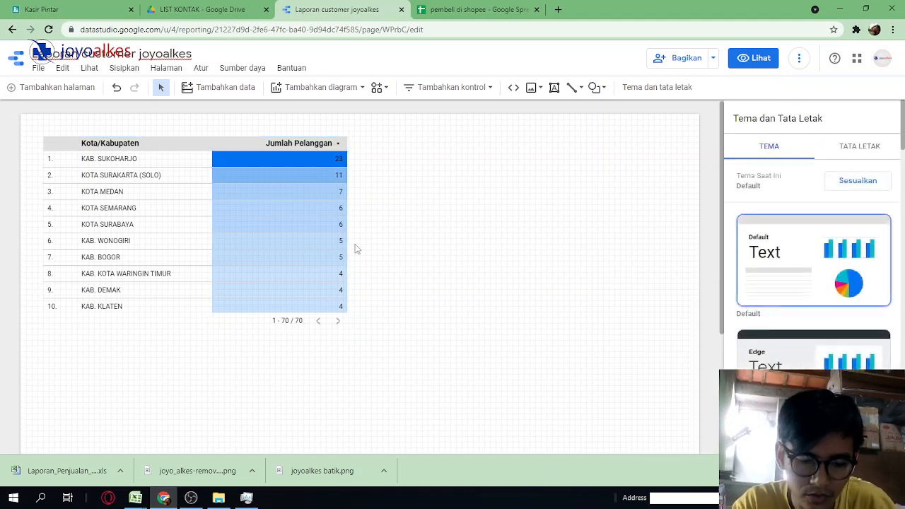
Add the buyer Username field as a second metric in the city table and widen the table slightly.
{"action": "left_click", "coordinate": [322, 174]}
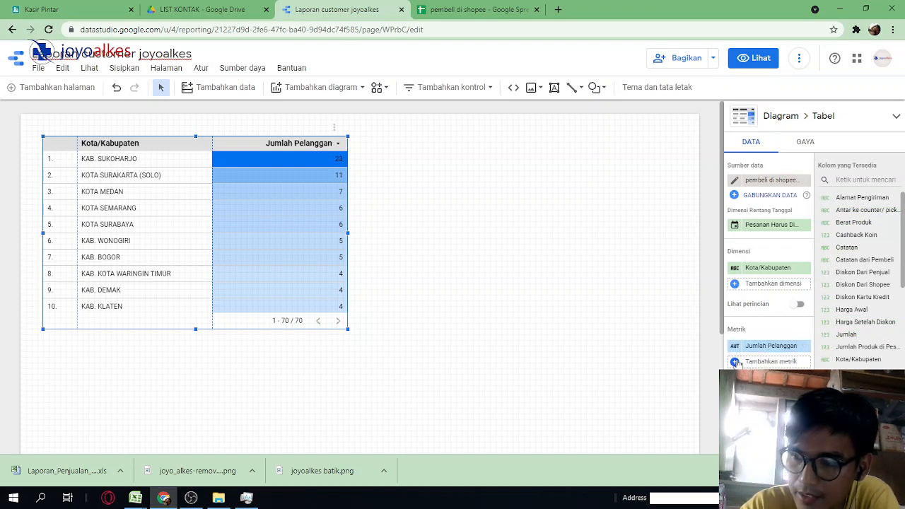
{"action": "left_click", "coordinate": [735, 363]}
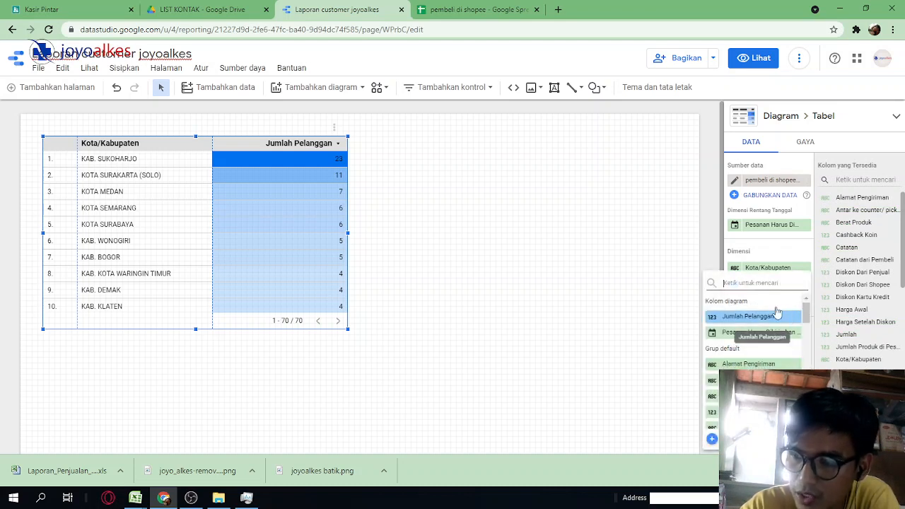
{"action": "left_click_drag", "start_coordinate": [808, 317], "coordinate": [805, 356]}
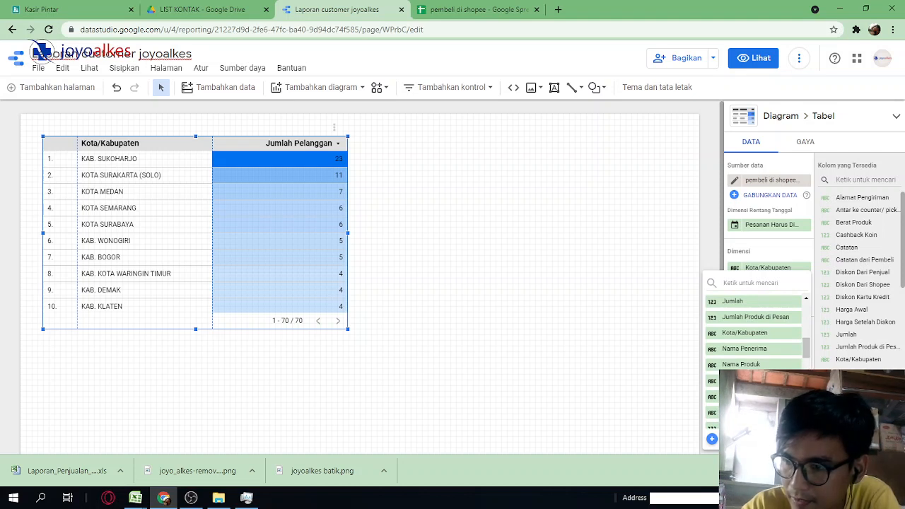
{"action": "left_click", "coordinate": [806, 373]}
{"action": "left_click", "coordinate": [805, 383]}
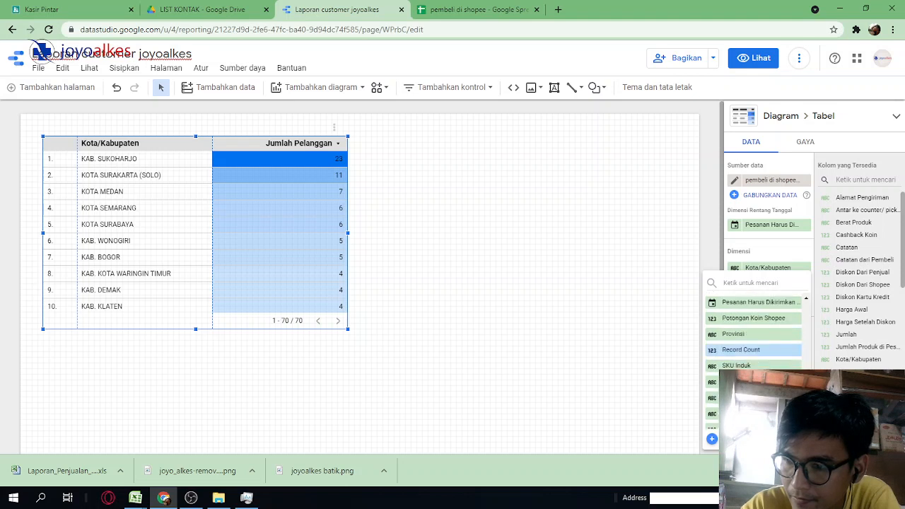
{"action": "scroll", "coordinate": [754, 333], "scroll_direction": "down", "scroll_amount": 1}
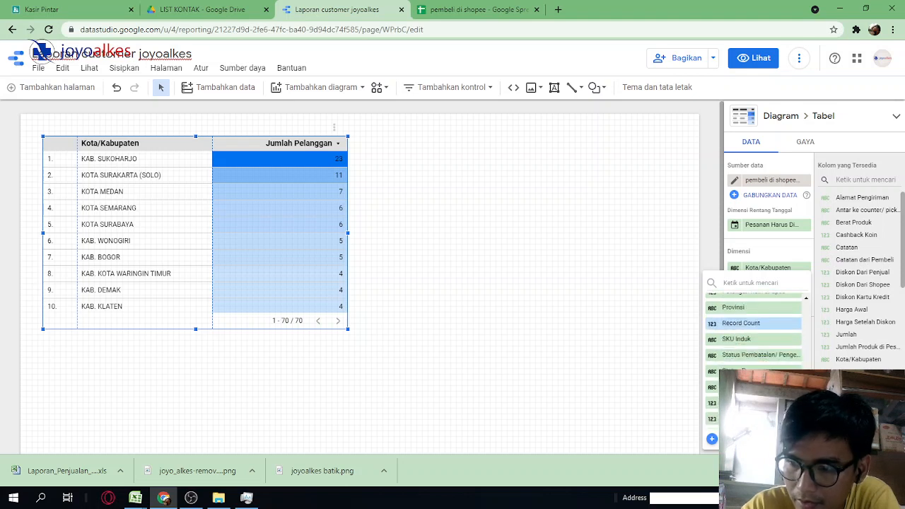
{"action": "scroll", "coordinate": [754, 375], "scroll_direction": "down", "scroll_amount": 2}
{"action": "scroll", "coordinate": [754, 375], "scroll_direction": "up", "scroll_amount": 2}
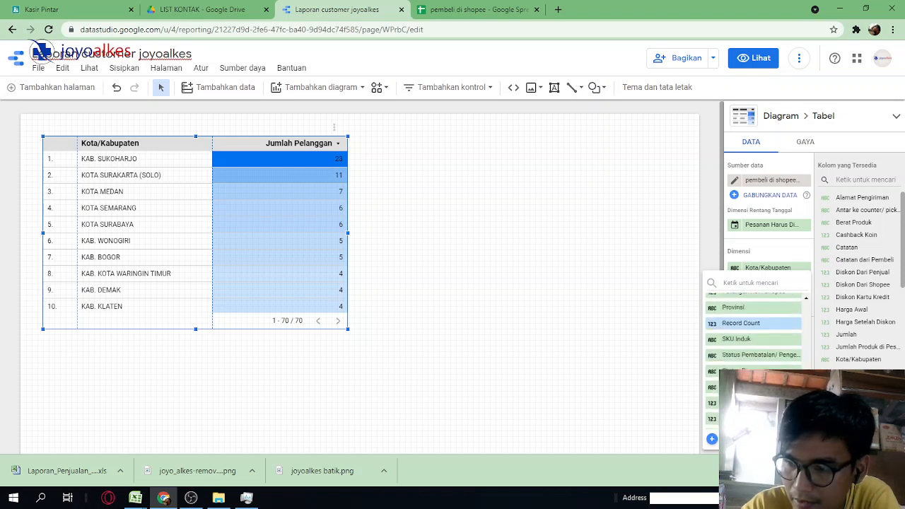
{"action": "scroll", "coordinate": [754, 375], "scroll_direction": "down", "scroll_amount": 1}
{"action": "scroll", "coordinate": [754, 332], "scroll_direction": "down", "scroll_amount": 2}
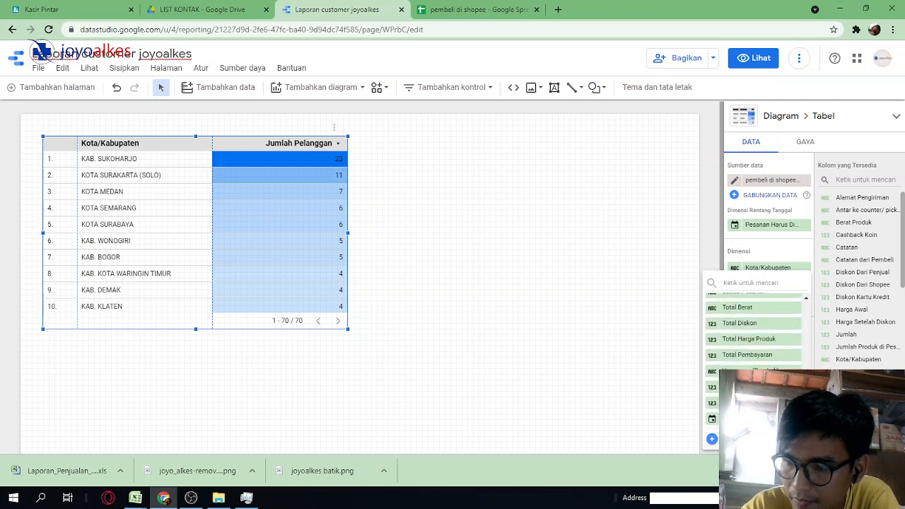
{"action": "left_click", "coordinate": [751, 372]}
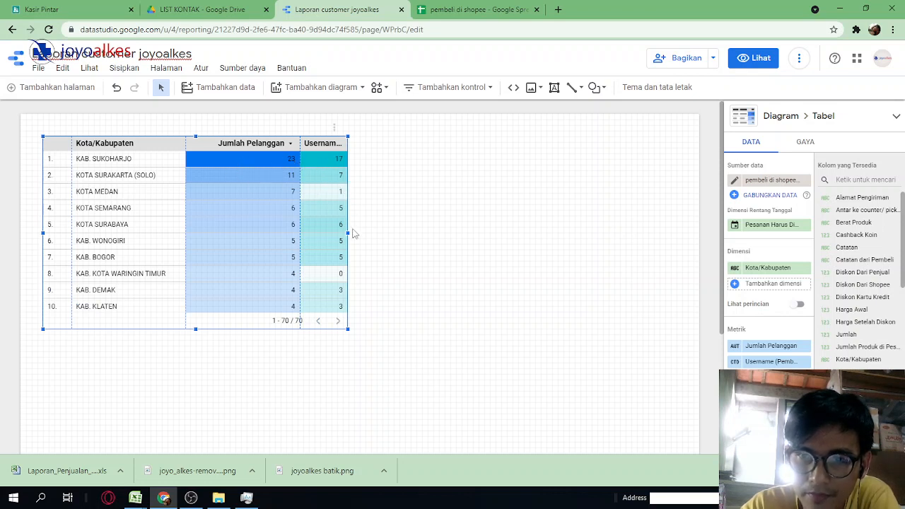
{"action": "left_click_drag", "start_coordinate": [348, 233], "coordinate": [381, 233]}
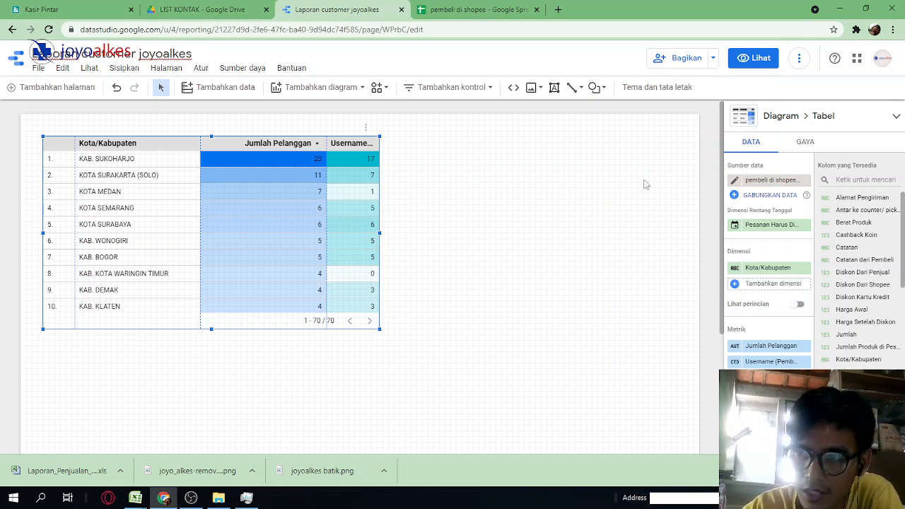
{"action": "mouse_move", "coordinate": [721, 172]}
{"action": "left_mouse_down"}
{"action": "mouse_move", "coordinate": [722, 239]}
{"action": "mouse_move", "coordinate": [722, 170]}
{"action": "left_mouse_up"}
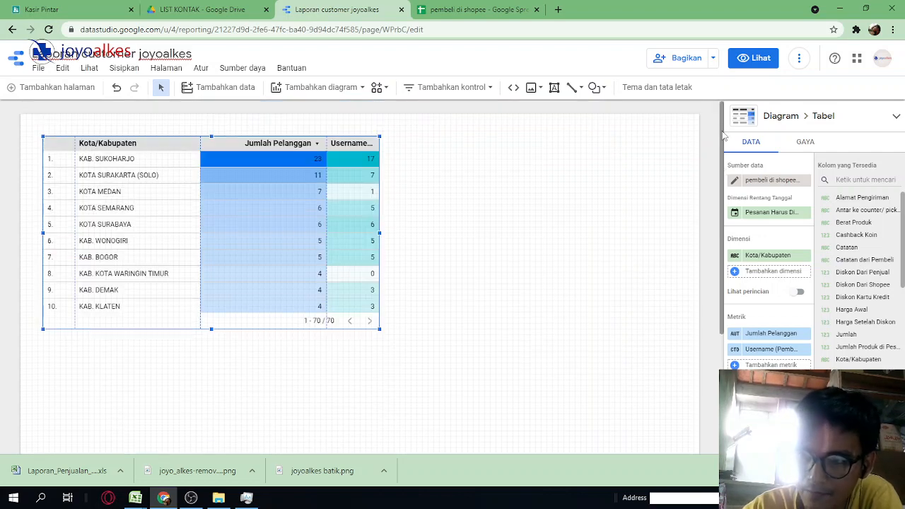
{"action": "mouse_move", "coordinate": [723, 134]}
{"action": "left_mouse_down"}
{"action": "mouse_move", "coordinate": [723, 203]}
{"action": "mouse_move", "coordinate": [725, 142]}
{"action": "left_mouse_up"}
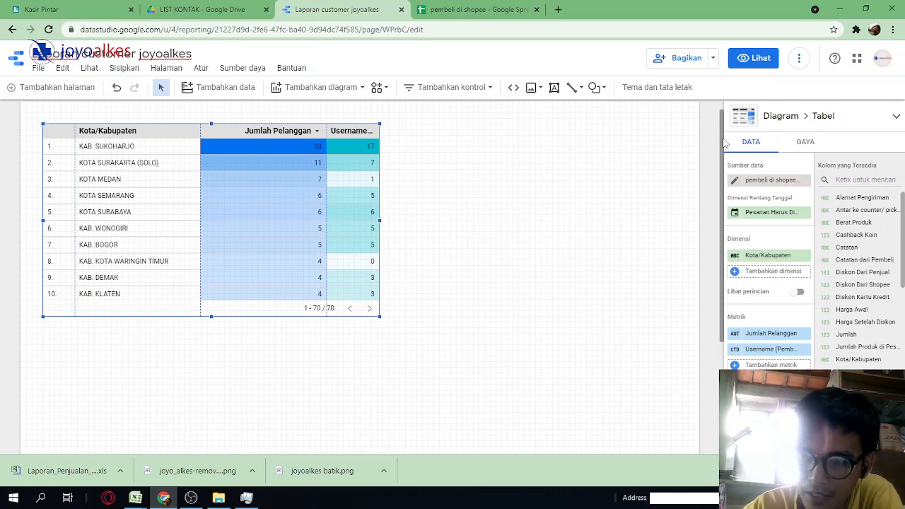
{"action": "left_click_drag", "start_coordinate": [723, 138], "coordinate": [724, 122]}
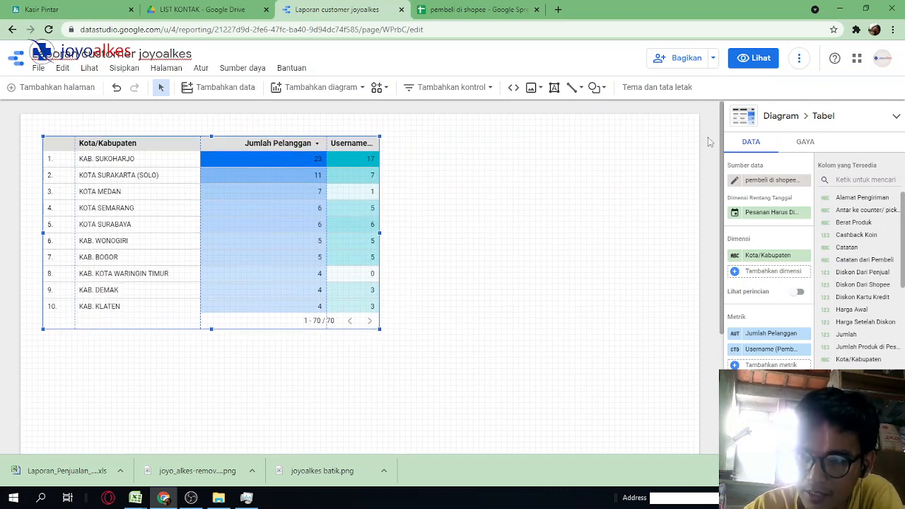
{"action": "left_click", "coordinate": [708, 137]}
{"action": "left_click", "coordinate": [316, 181]}
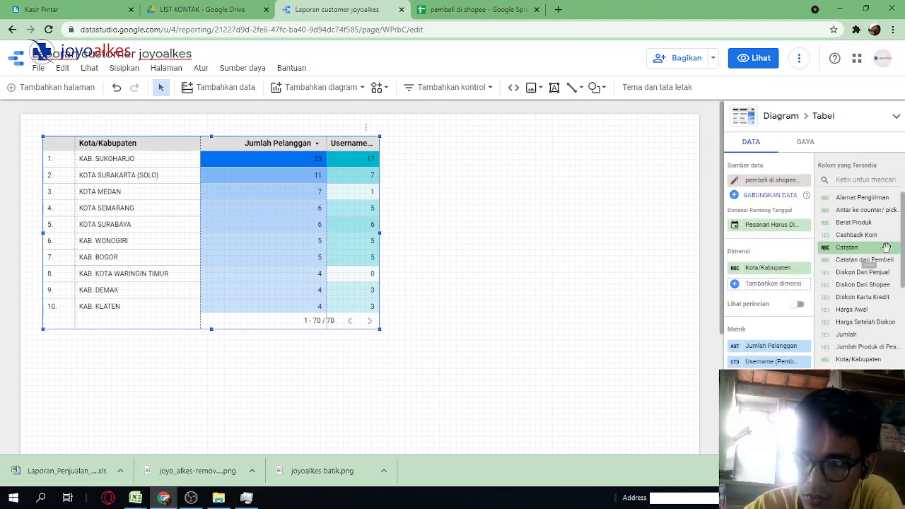
{"action": "scroll", "coordinate": [904, 246], "scroll_direction": "down", "scroll_amount": 2}
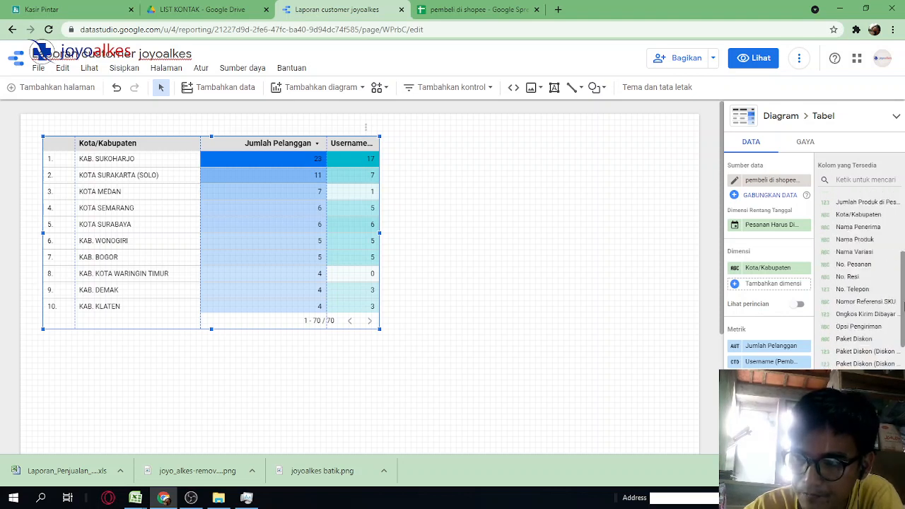
{"action": "scroll", "coordinate": [904, 246], "scroll_direction": "down", "scroll_amount": 1}
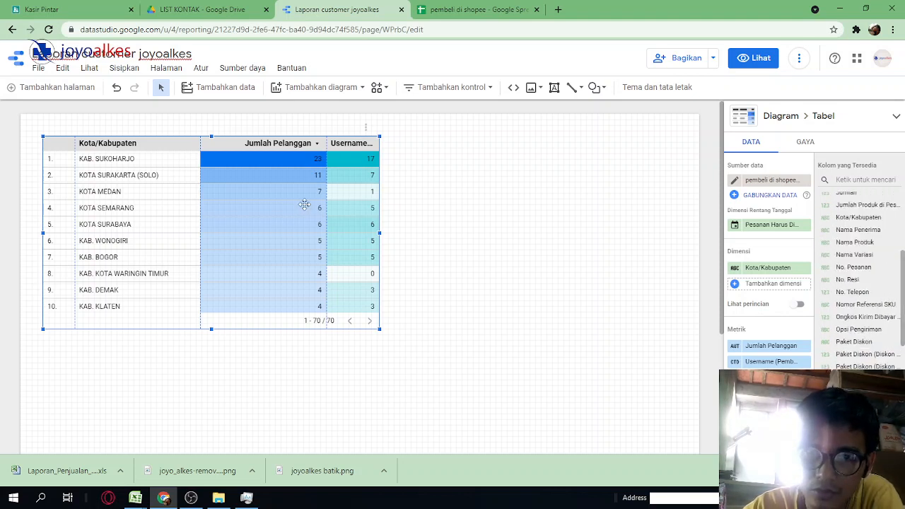
Narrow the city table slightly and insert a column chart in the empty space beside it.
{"action": "left_click_drag", "start_coordinate": [381, 233], "coordinate": [362, 234]}
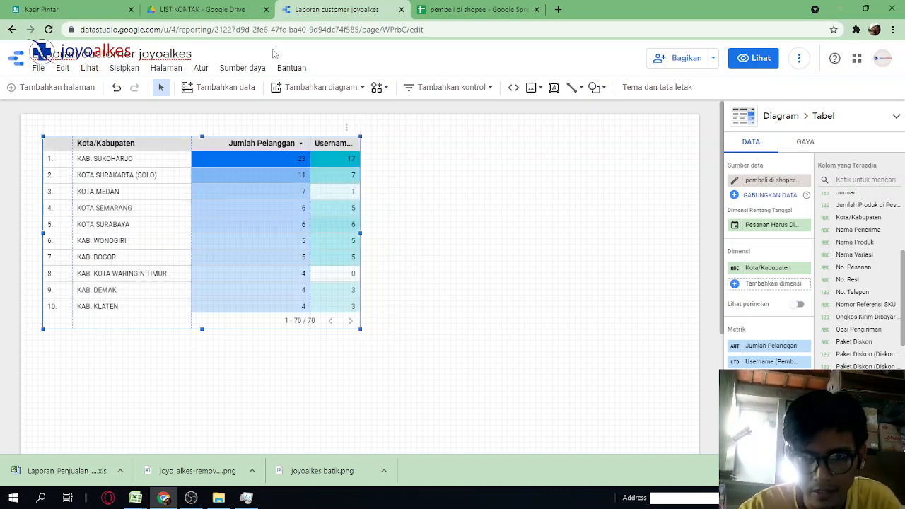
{"action": "left_click", "coordinate": [326, 88]}
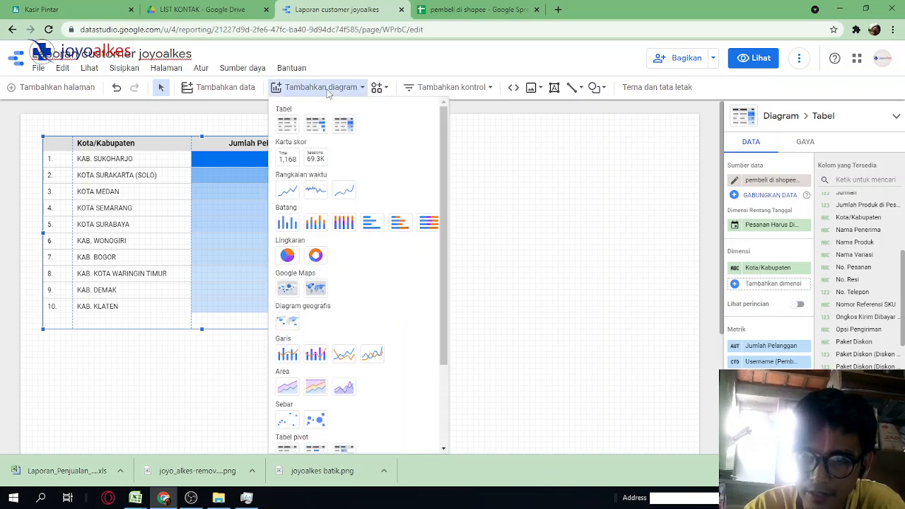
{"action": "left_click", "coordinate": [287, 223]}
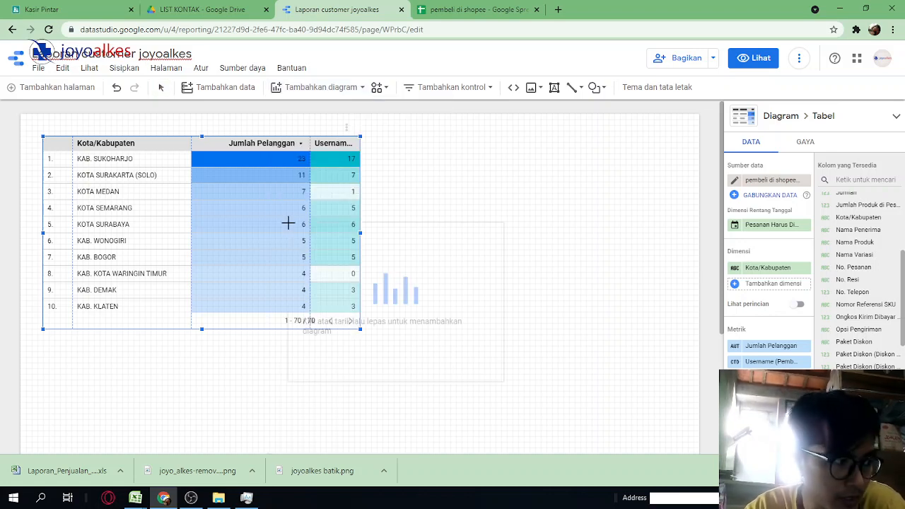
{"action": "key", "text": "Escape"}
{"action": "left_click_drag", "start_coordinate": [422, 161], "coordinate": [642, 314]}
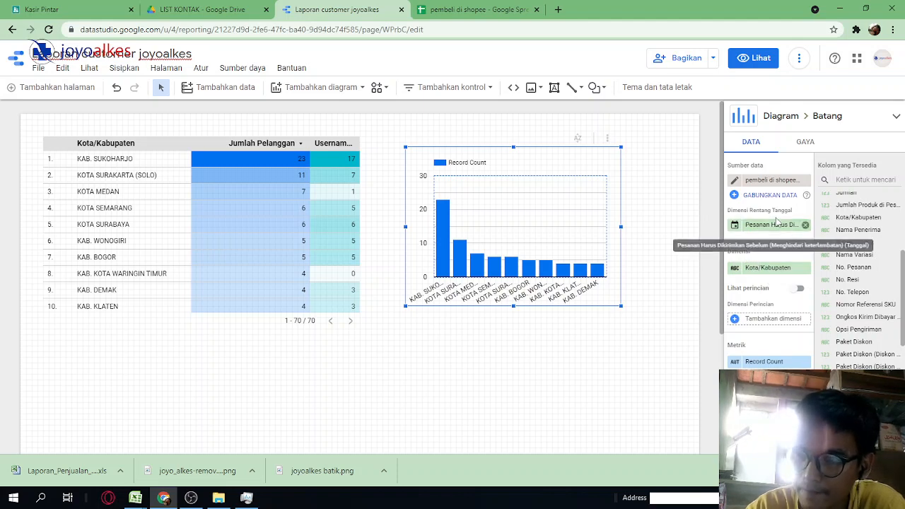
Remove the column chart's date range dimension and replace its Kota/Kabupaten dimension with Nama Produk.
{"action": "left_click", "coordinate": [806, 225]}
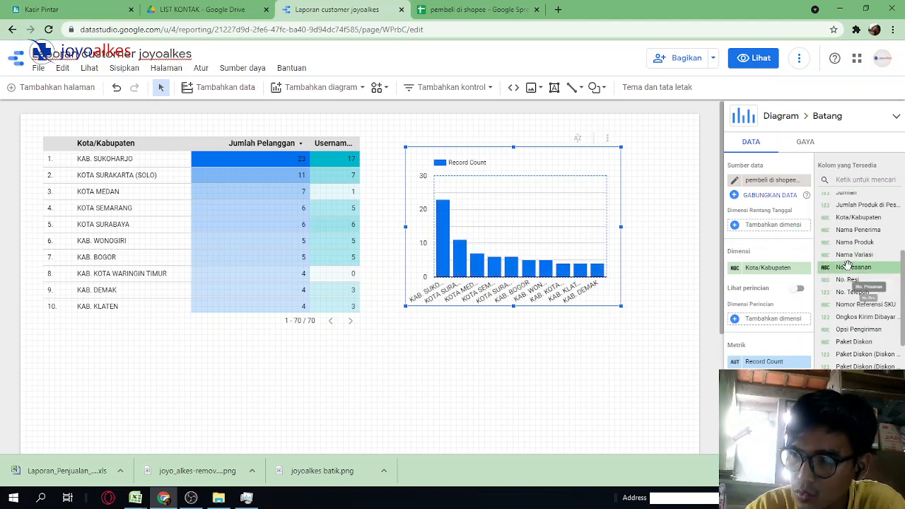
{"action": "left_click_drag", "start_coordinate": [903, 282], "coordinate": [903, 303]}
{"action": "scroll", "coordinate": [903, 294], "scroll_direction": "up", "scroll_amount": 2}
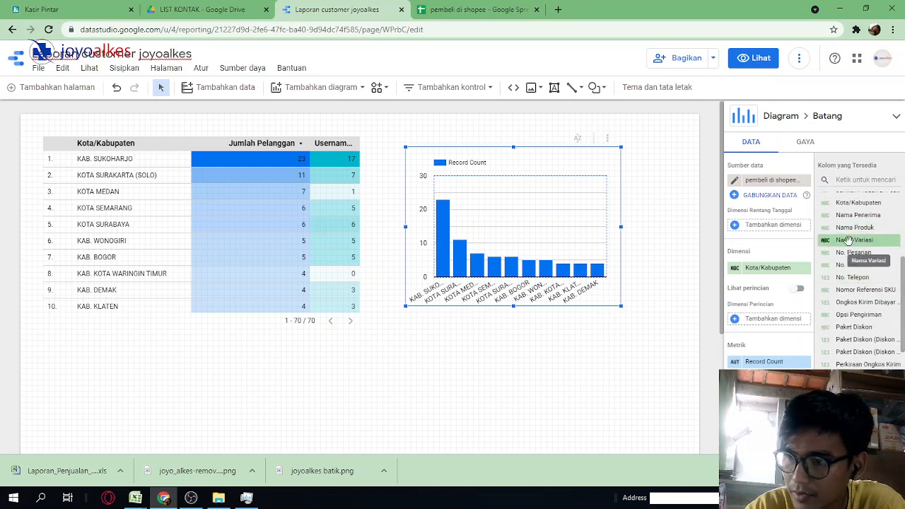
{"action": "left_click_drag", "start_coordinate": [855, 227], "coordinate": [765, 268]}
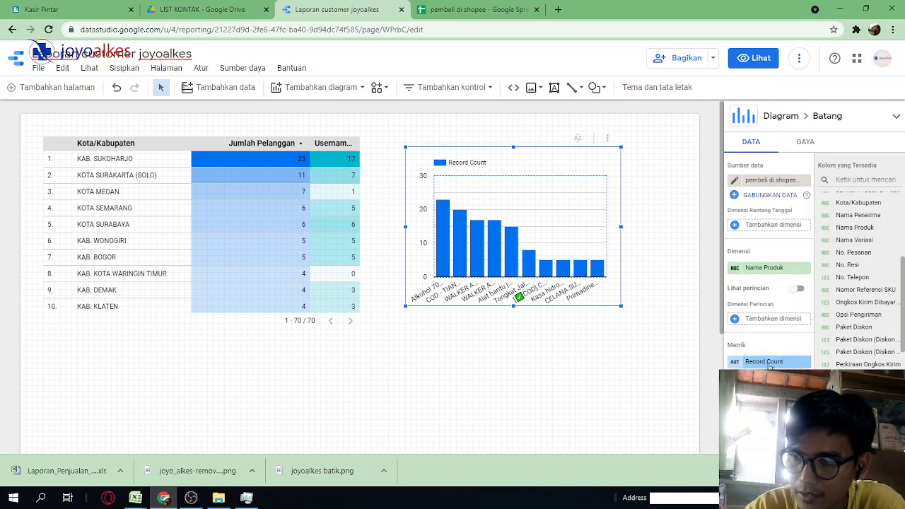
Rename the column chart's Record Count metric to "Jumlah Produk yg terjual" and widen the chart slightly.
{"action": "left_click", "coordinate": [737, 363]}
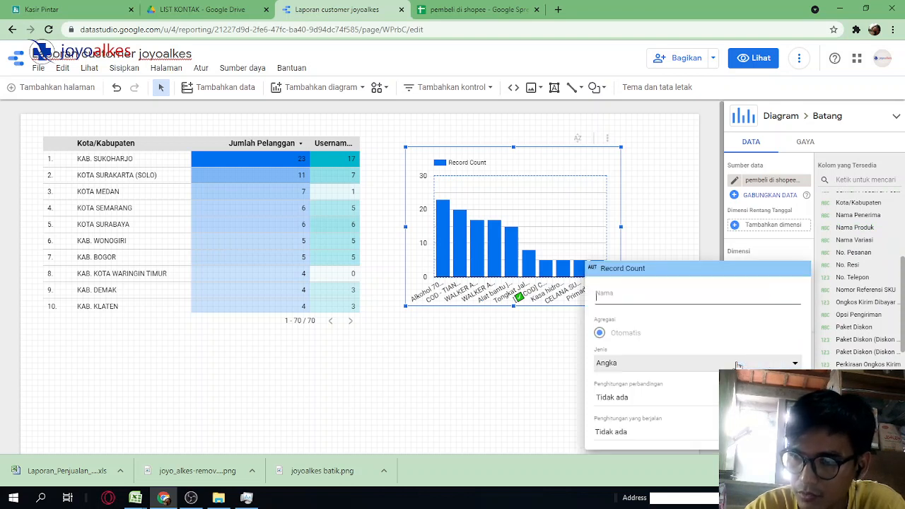
{"action": "type", "text": "Juml"}
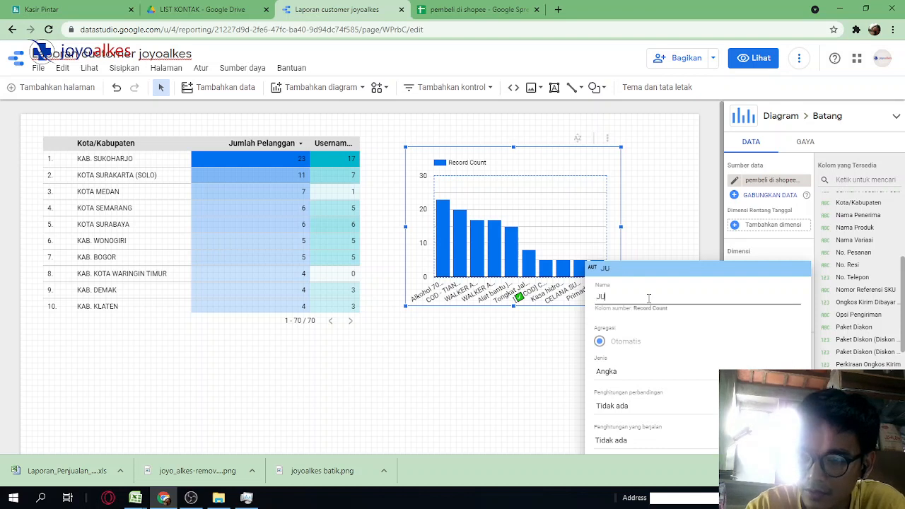
{"action": "key", "text": "BackSpace"}
{"action": "key", "text": "BackSpace"}
{"action": "key", "text": "BackSpace"}
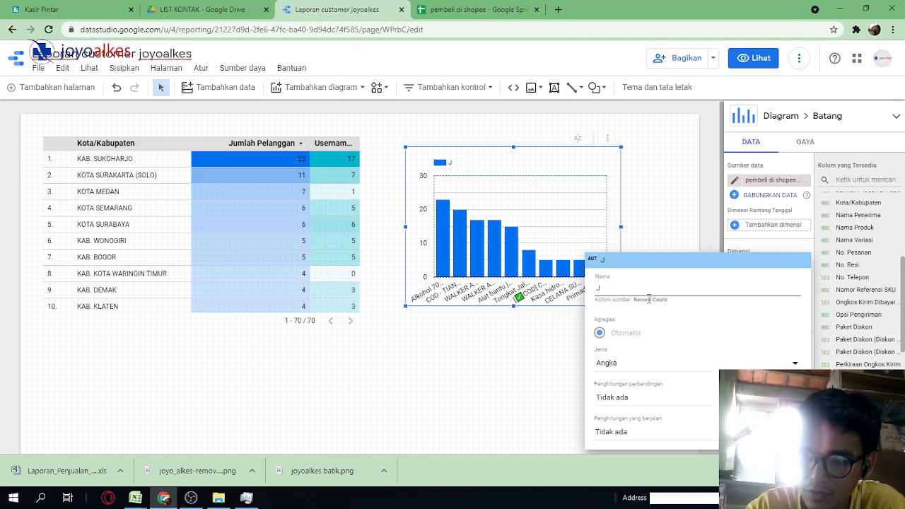
{"action": "type", "text": "umlah"}
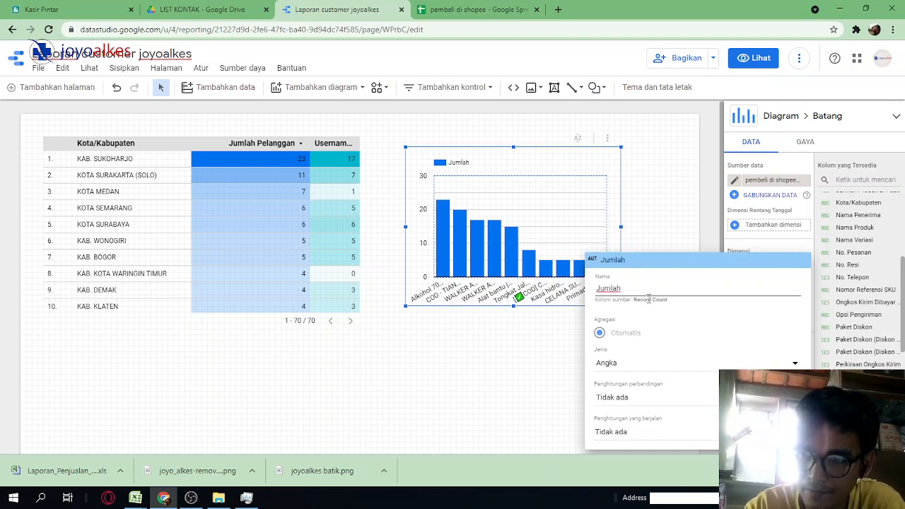
{"action": "type", "text": " Produk"}
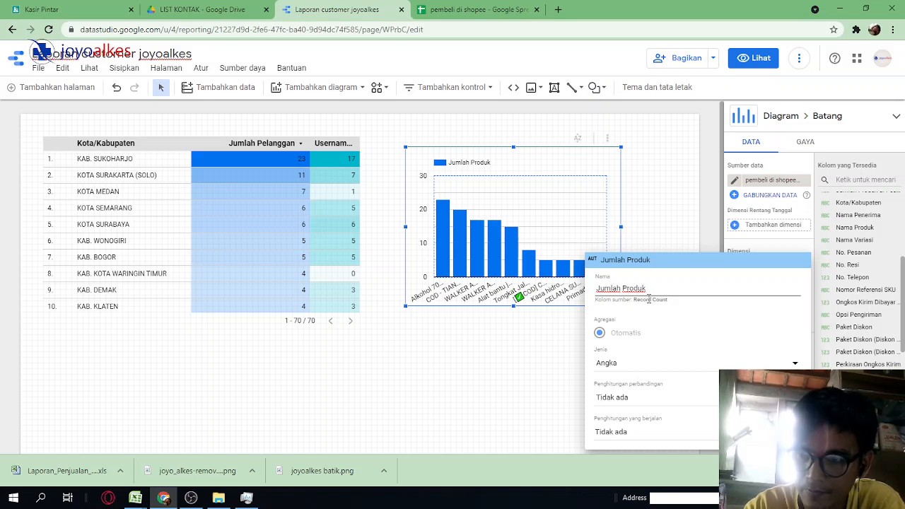
{"action": "type", "text": " yg terjual"}
{"action": "key", "text": "Return"}
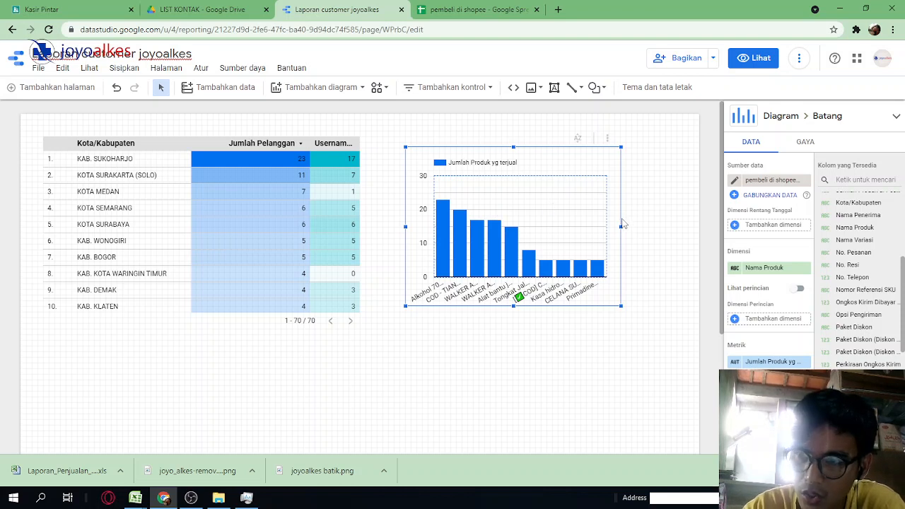
{"action": "left_click_drag", "start_coordinate": [621, 226], "coordinate": [645, 226]}
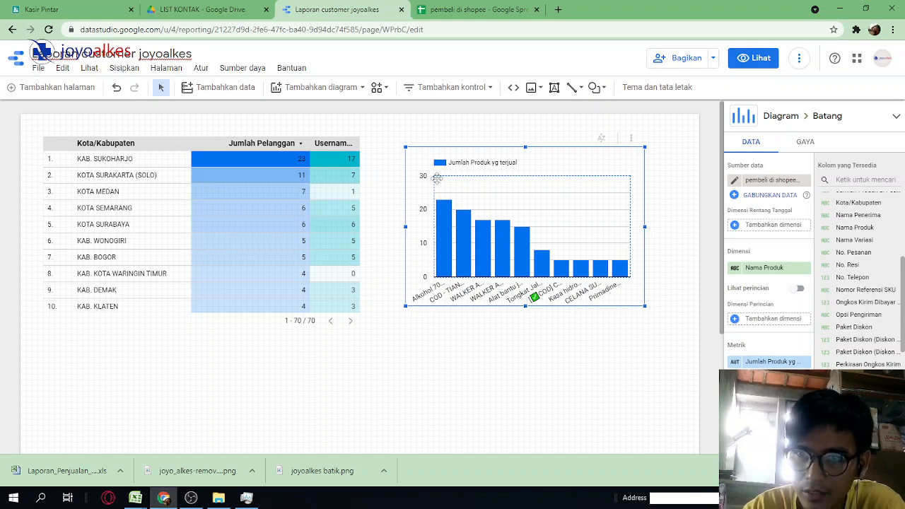
Switch the customer report to view mode and present it full screen.
{"action": "left_click", "coordinate": [764, 63]}
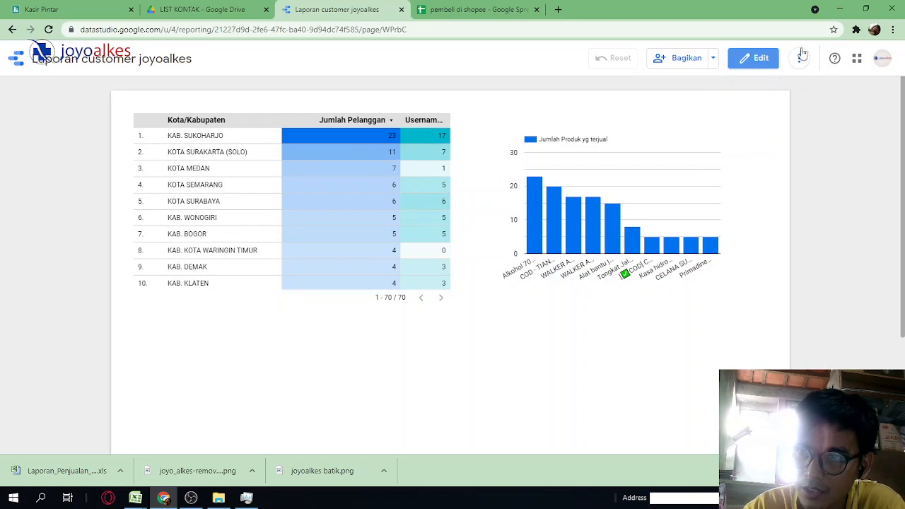
{"action": "left_click", "coordinate": [797, 58]}
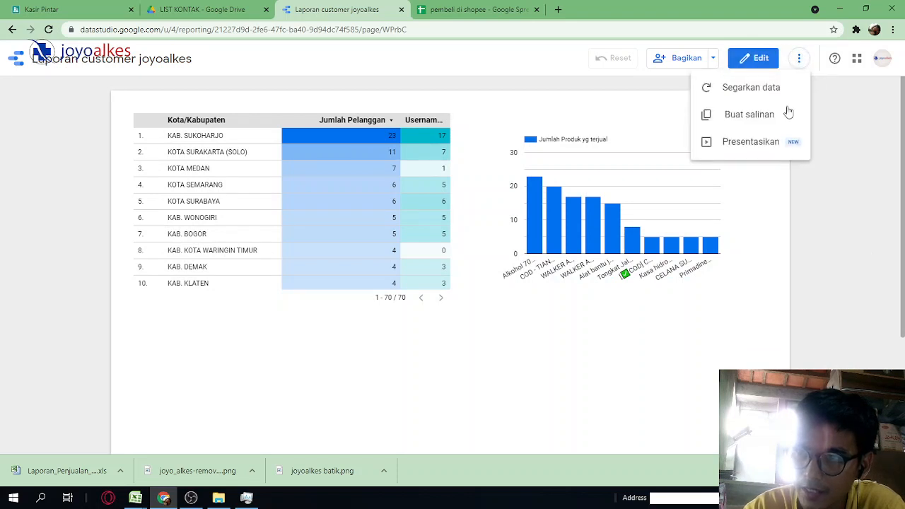
{"action": "left_click", "coordinate": [767, 142]}
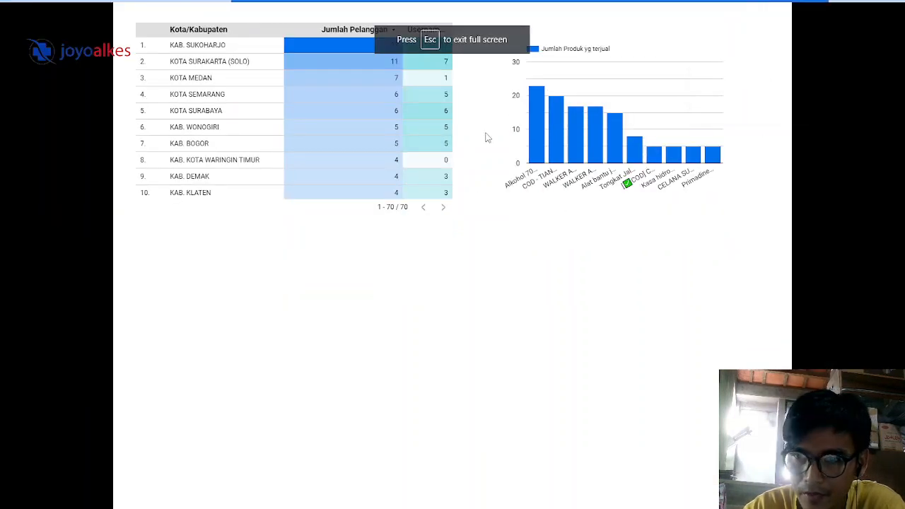
Inspect the product names and sold quantities behind the column chart's bars, and leave the full-screen presentation.
{"action": "mouse_move", "coordinate": [541, 113]}
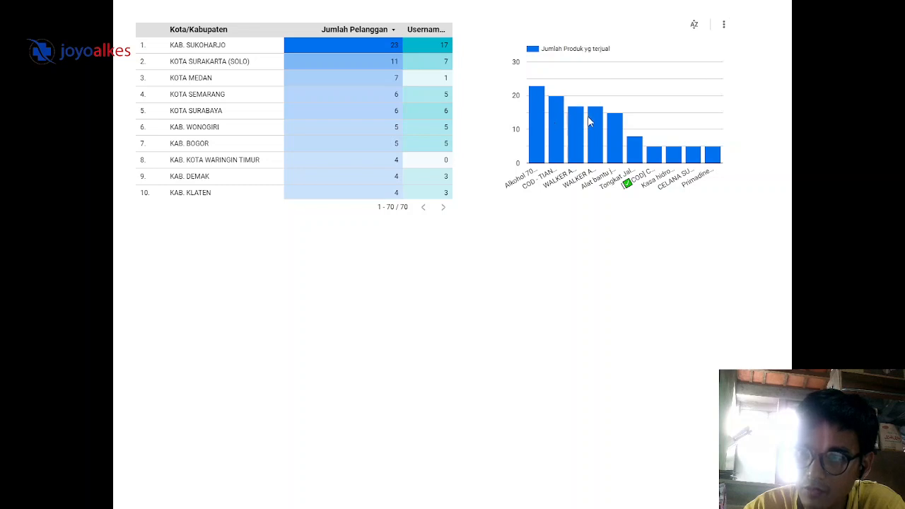
{"action": "mouse_move", "coordinate": [591, 123]}
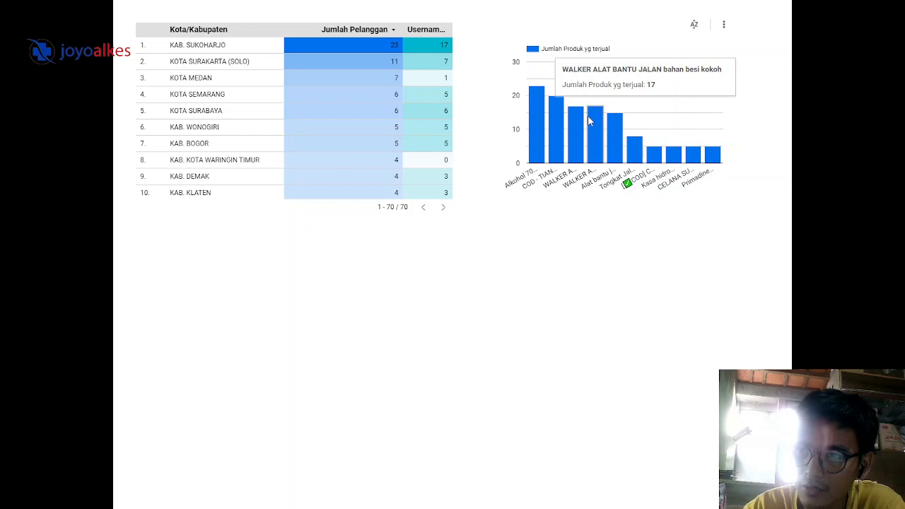
{"action": "mouse_move", "coordinate": [625, 141]}
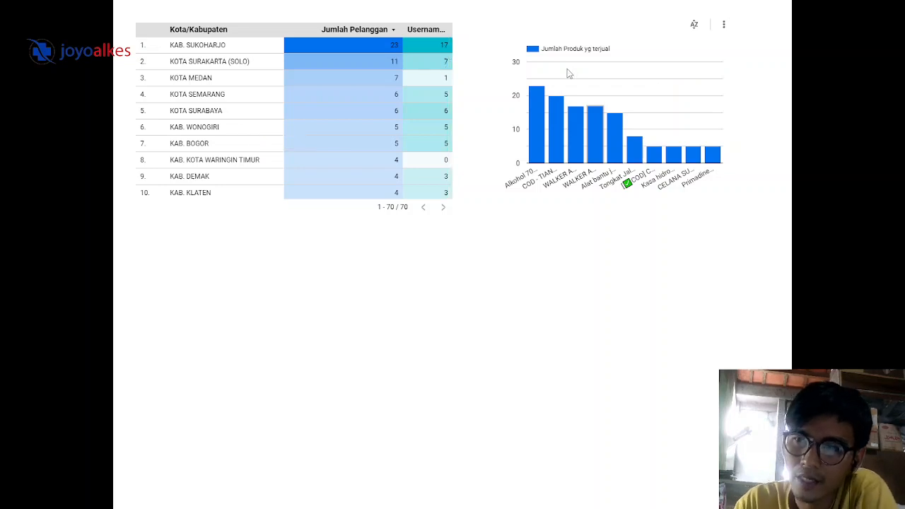
{"action": "mouse_move", "coordinate": [535, 133]}
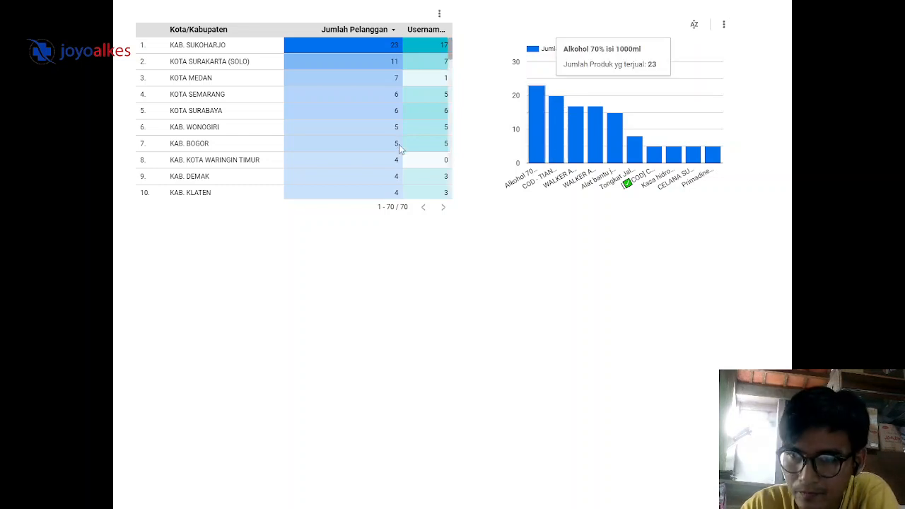
{"action": "key", "text": "Escape"}
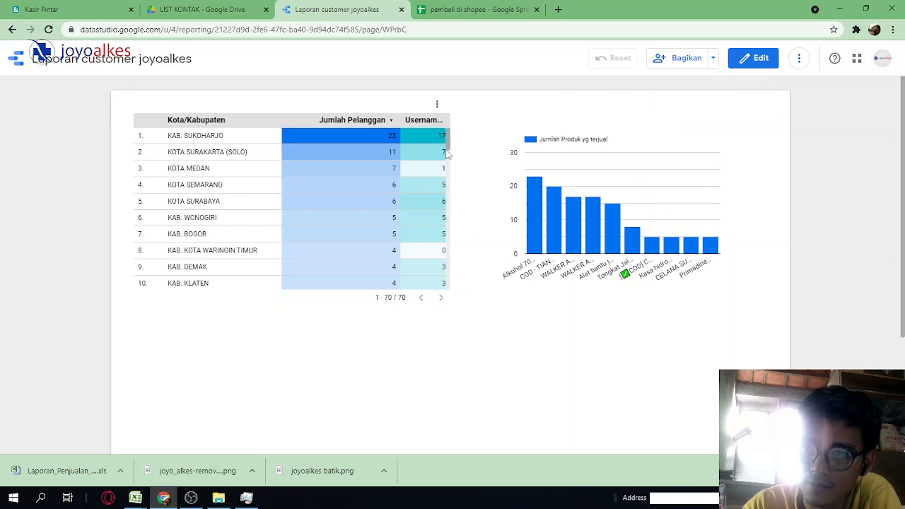
{"action": "mouse_move", "coordinate": [448, 146]}
{"action": "left_mouse_down"}
{"action": "mouse_move", "coordinate": [449, 180]}
{"action": "mouse_move", "coordinate": [451, 140]}
{"action": "left_mouse_up"}
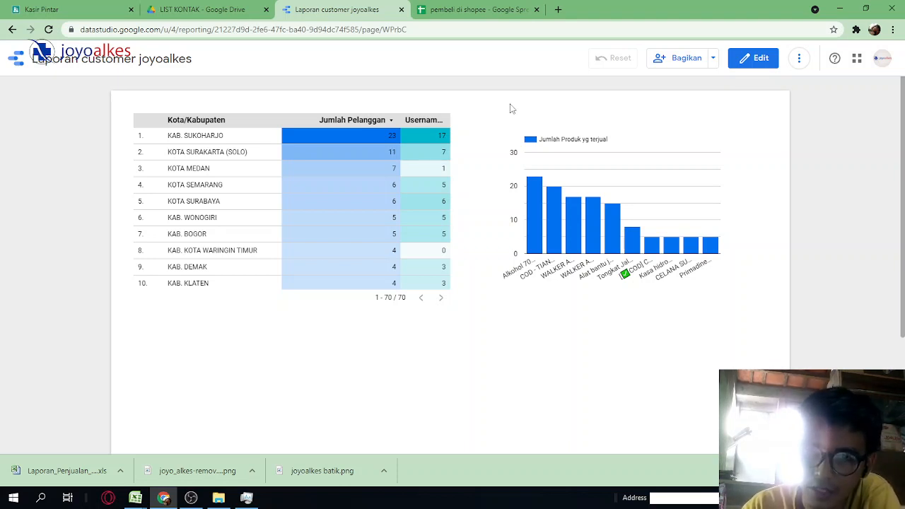
Switch to the "pembeli di shopee" spreadsheet and review the order, product, payment and buyer columns of the Jan 21 sheet.
{"action": "left_click", "coordinate": [478, 9]}
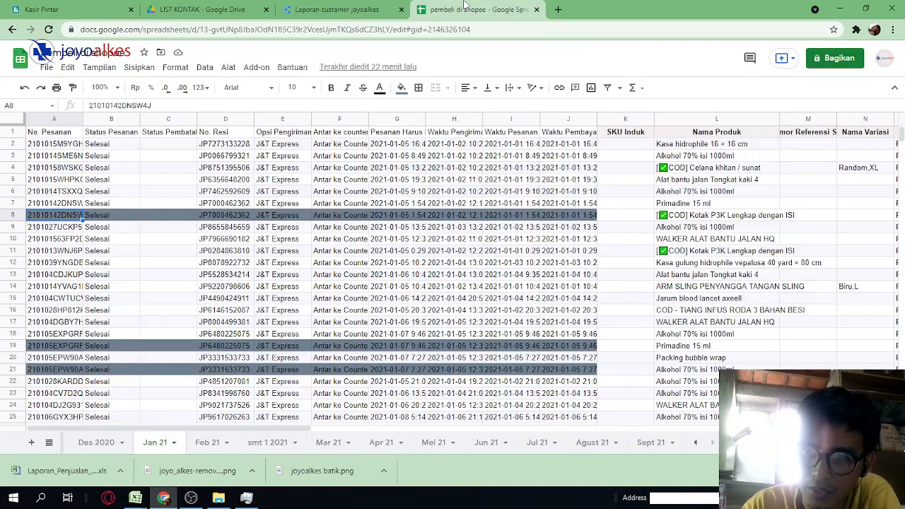
{"action": "left_click", "coordinate": [409, 312]}
{"action": "key", "text": "Left"}
{"action": "key", "text": "Left"}
{"action": "key", "text": "Left"}
{"action": "key", "text": "Left"}
{"action": "key", "text": "Left"}
{"action": "key", "text": "Left"}
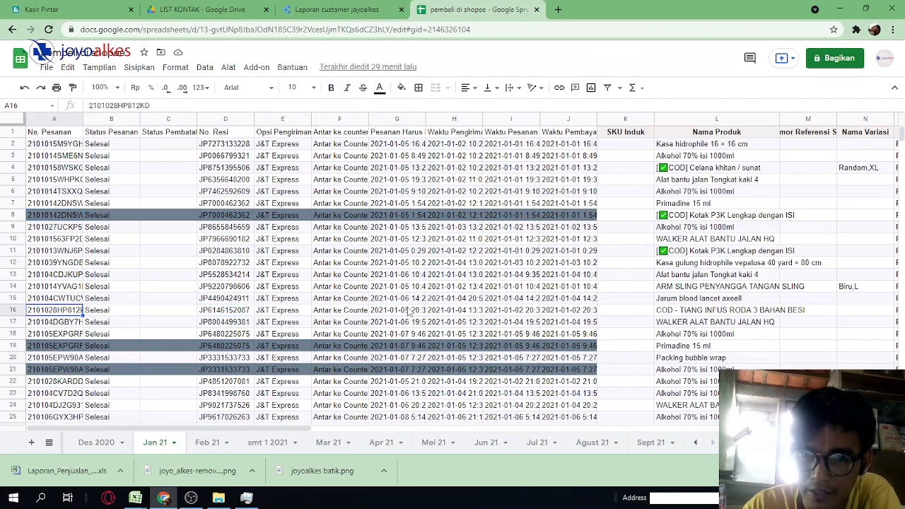
{"action": "key", "text": "Right"}
{"action": "key", "text": "Right"}
{"action": "key", "text": "Right"}
{"action": "key", "text": "Right"}
{"action": "key", "text": "Right"}
{"action": "key", "text": "Right"}
{"action": "key", "text": "Right"}
{"action": "key", "text": "Right"}
{"action": "key", "text": "Right"}
{"action": "key", "text": "Right"}
{"action": "key", "text": "Right"}
{"action": "key", "text": "Right"}
{"action": "key", "text": "Right"}
{"action": "key", "text": "Right"}
{"action": "key", "text": "Right"}
{"action": "key", "text": "Right"}
{"action": "key", "text": "Right"}
{"action": "key", "text": "Right"}
{"action": "key", "text": "Right"}
{"action": "key", "text": "Right"}
{"action": "key", "text": "Right"}
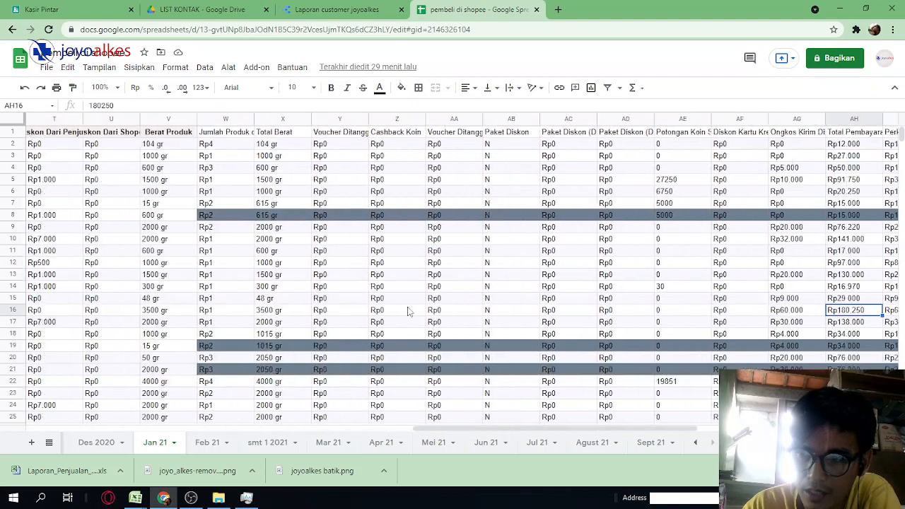
{"action": "key", "text": "Left"}
{"action": "key", "text": "Left"}
{"action": "key", "text": "Left"}
{"action": "key", "text": "Left"}
{"action": "key", "text": "Left"}
{"action": "key", "text": "Left"}
{"action": "key", "text": "Left"}
{"action": "key", "text": "Left"}
{"action": "key", "text": "Left"}
{"action": "key", "text": "Left"}
{"action": "key", "text": "Left"}
{"action": "key", "text": "Left"}
{"action": "key", "text": "Left"}
{"action": "key", "text": "Left"}
{"action": "key", "text": "Left"}
{"action": "key", "text": "Left"}
{"action": "key", "text": "Left"}
{"action": "key", "text": "Left"}
{"action": "key", "text": "Left"}
{"action": "key", "text": "Left"}
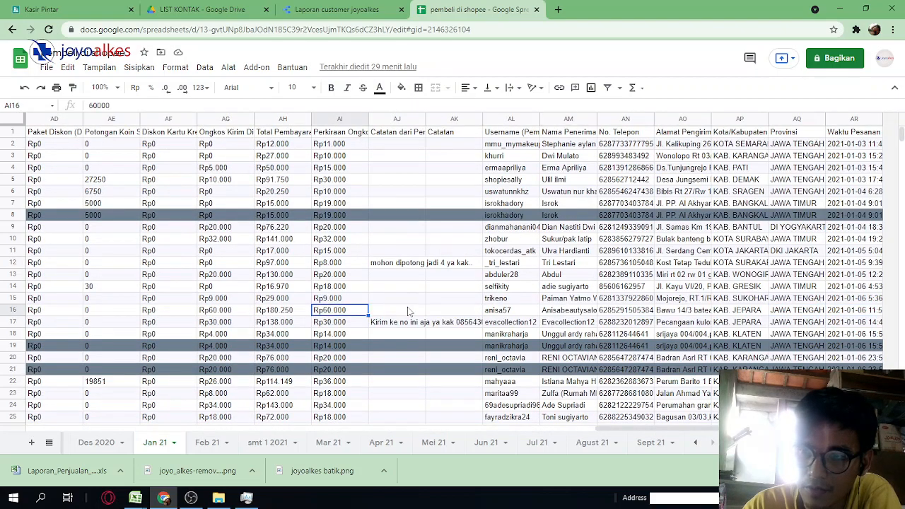
{"action": "key", "text": "Left"}
{"action": "key", "text": "Left"}
{"action": "key", "text": "Left"}
{"action": "key", "text": "Left"}
{"action": "key", "text": "Left"}
{"action": "key", "text": "Left"}
{"action": "key", "text": "Left"}
{"action": "key", "text": "Left"}
{"action": "key", "text": "Left"}
{"action": "key", "text": "Left"}
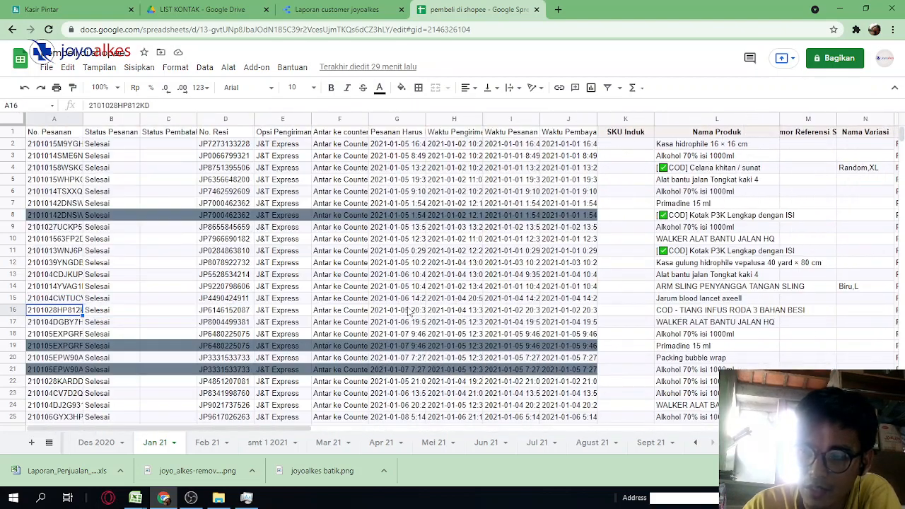
{"action": "key", "text": "Up"}
{"action": "key", "text": "Up"}
{"action": "key", "text": "Up"}
{"action": "key", "text": "Up"}
{"action": "key", "text": "Up"}
{"action": "key", "text": "Up"}
{"action": "key", "text": "Up"}
{"action": "key", "text": "Up"}
{"action": "key", "text": "Up"}
{"action": "key", "text": "Up"}
{"action": "key", "text": "Up"}
{"action": "key", "text": "Up"}
{"action": "key", "text": "Up"}
{"action": "key", "text": "Up"}
{"action": "key", "text": "Up"}
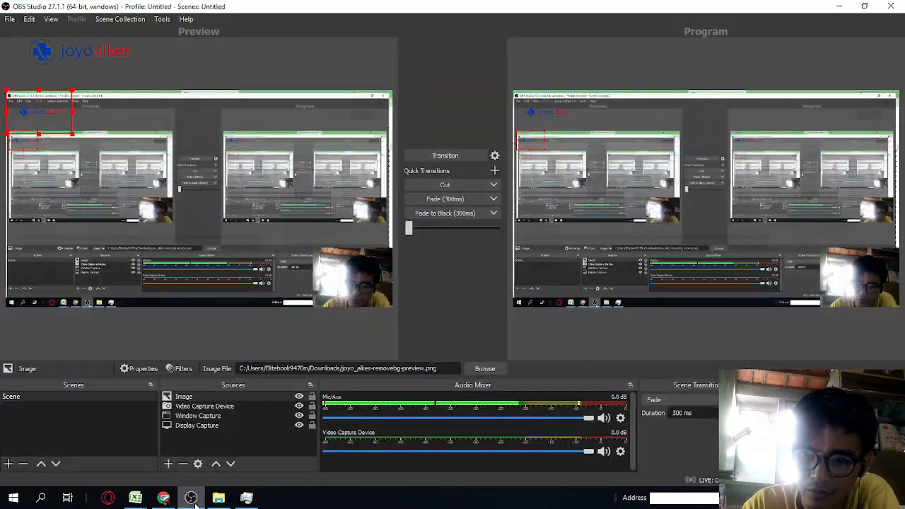
{"action": "left_click", "coordinate": [191, 498]}
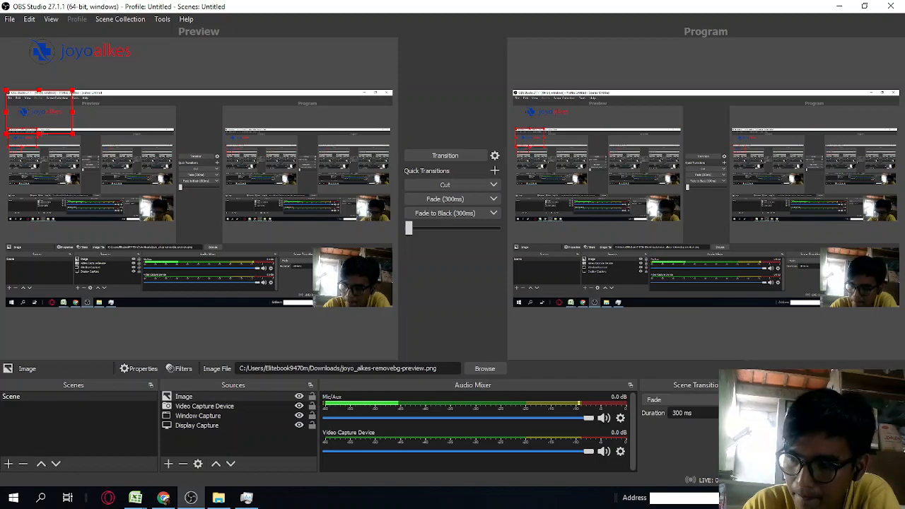